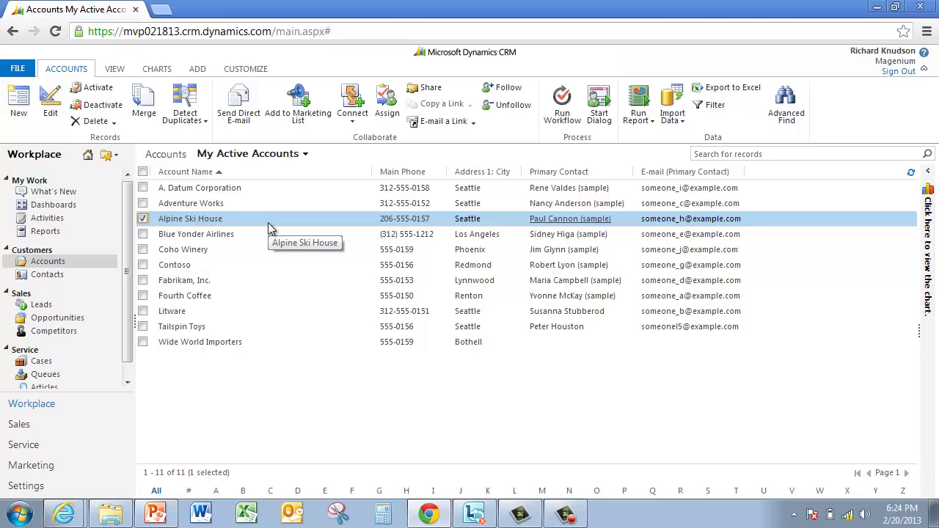
# - Open the Blue Yonder Airlines account and replace its street address with the new one
pyautogui.click(285, 235)
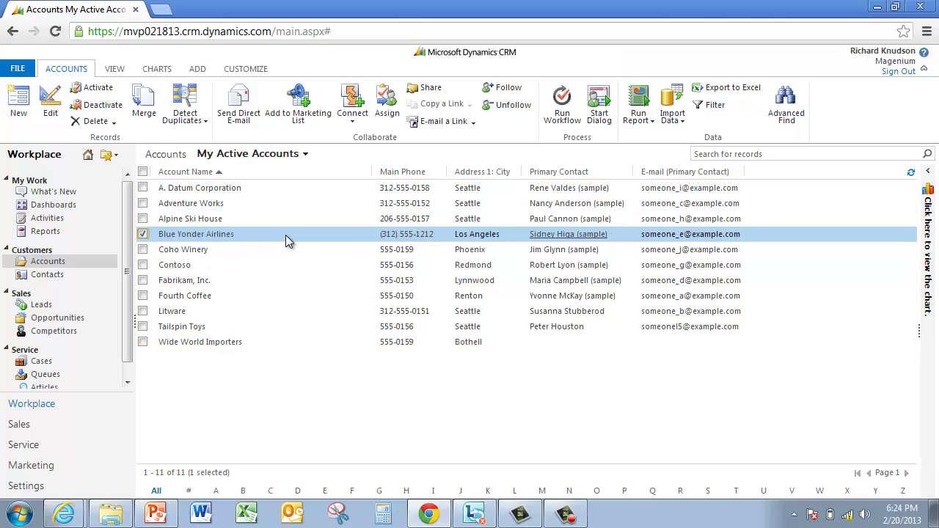
pyautogui.click(188, 235)
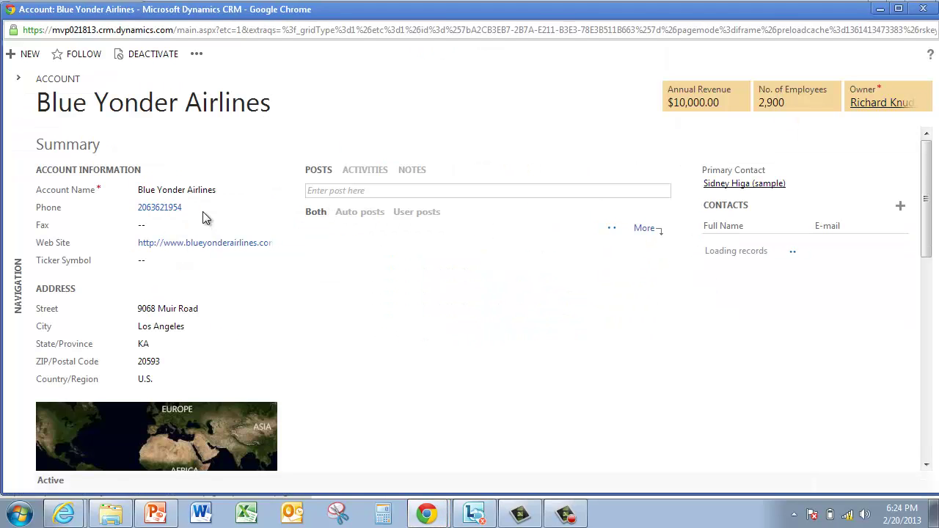
pyautogui.click(204, 208)
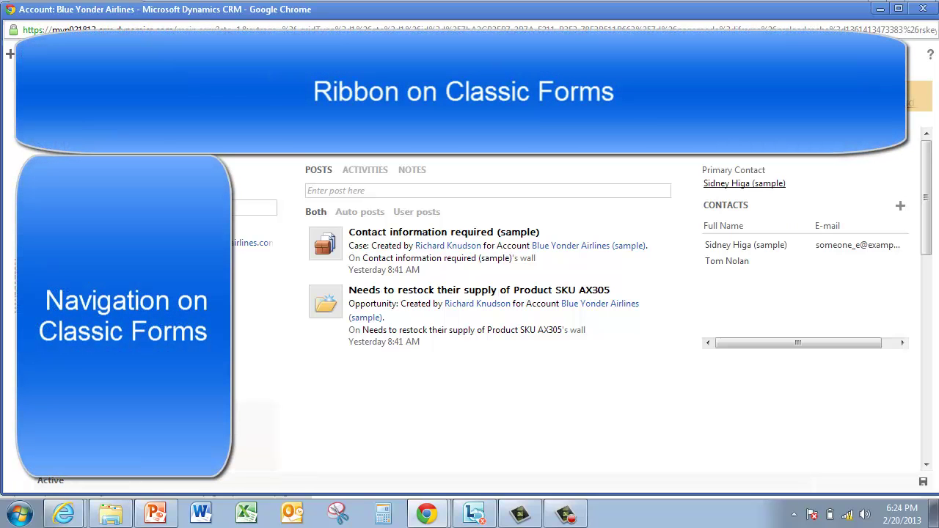
pyautogui.press('Tab')
pyautogui.press('Tab')
pyautogui.press('Tab')
pyautogui.press('Tab')
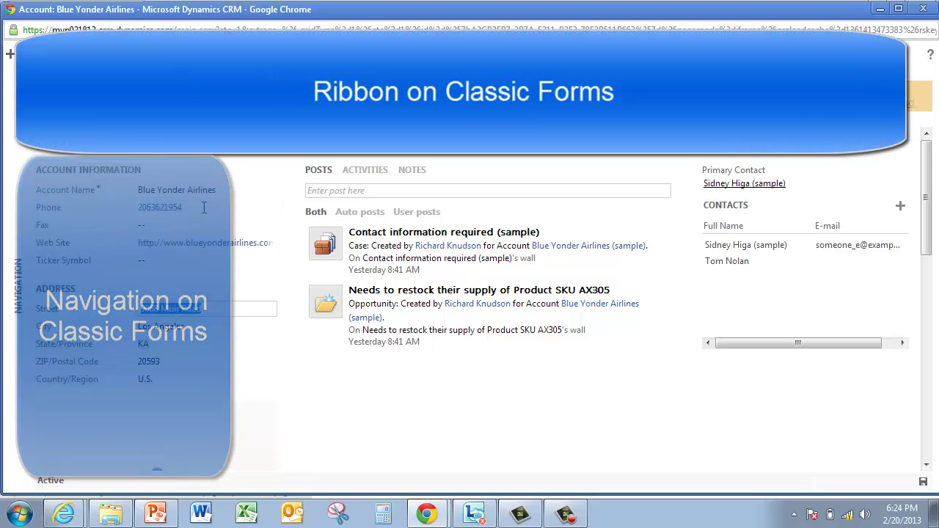
pyautogui.write('1745 North 12')
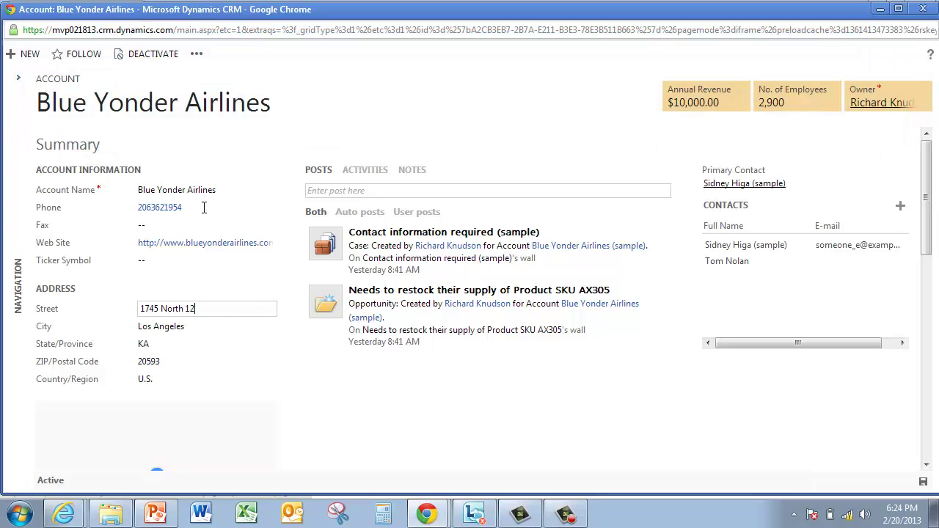
pyautogui.write('8th')
pyautogui.press('Tab')
# - Set the account's city to Seattle and state to WA, enter the new ZIP code, save, and check the location on the map
pyautogui.write('S')
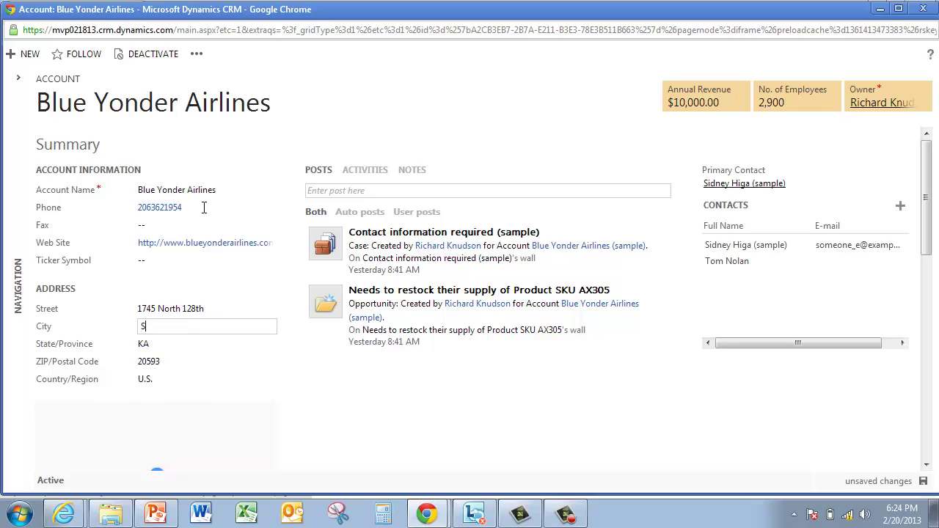
pyautogui.write('eattle')
pyautogui.press('Tab')
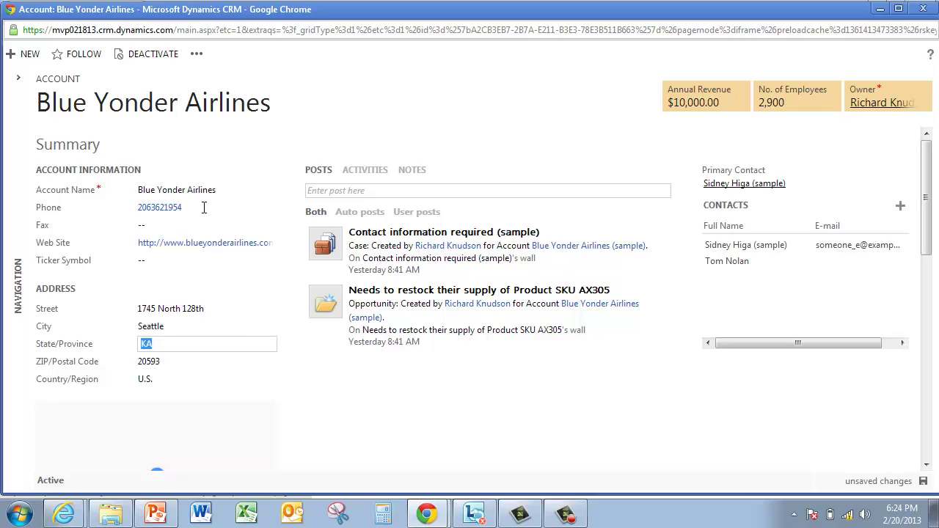
pyautogui.write('WA')
pyautogui.press('Tab')
pyautogui.write('9813')
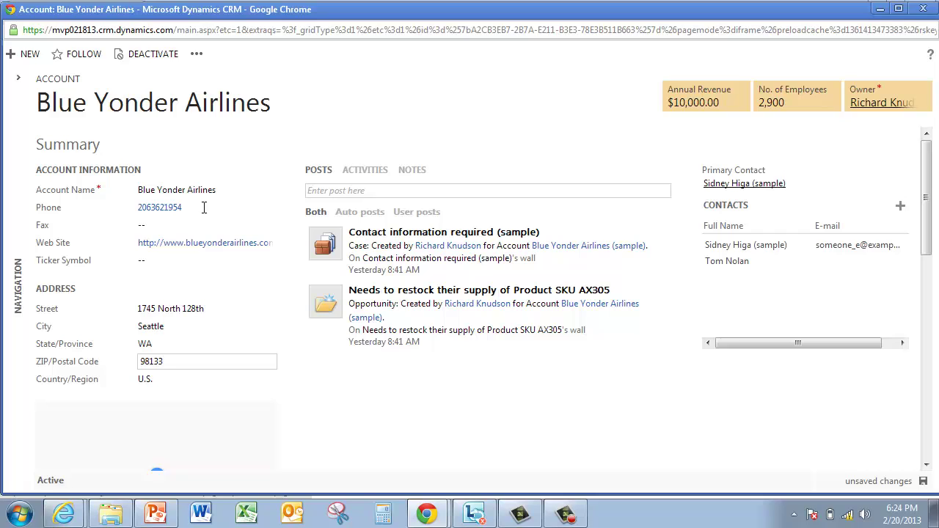
pyautogui.write('3')
pyautogui.press('Tab')
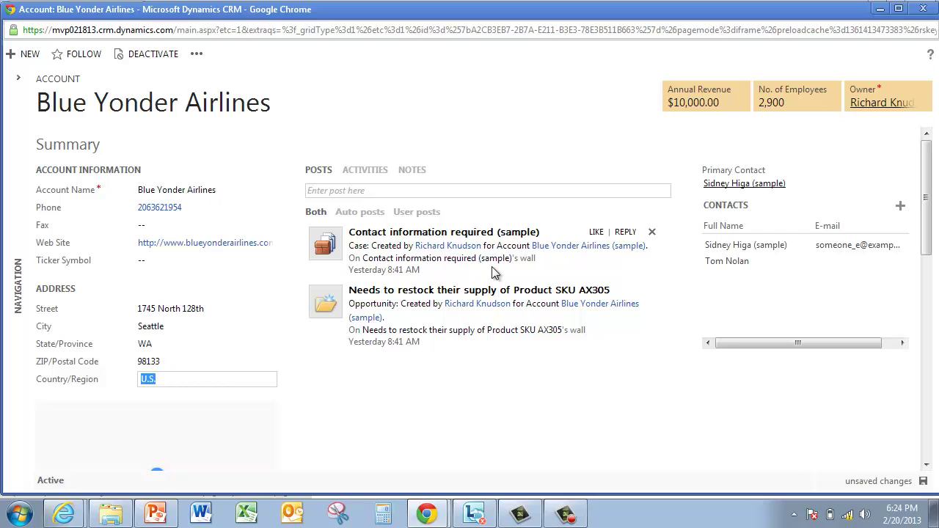
pyautogui.click(923, 482)
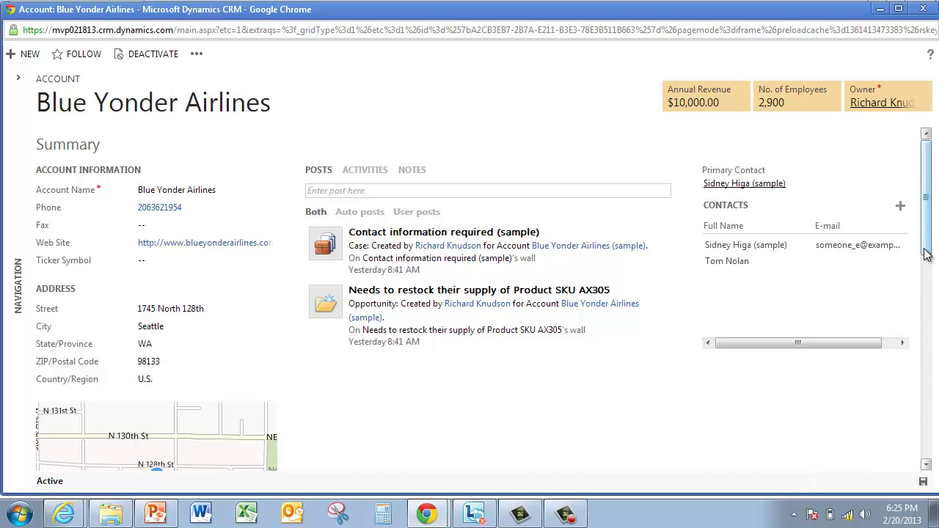
pyautogui.moveTo(927, 253); pyautogui.dragTo(927, 297)
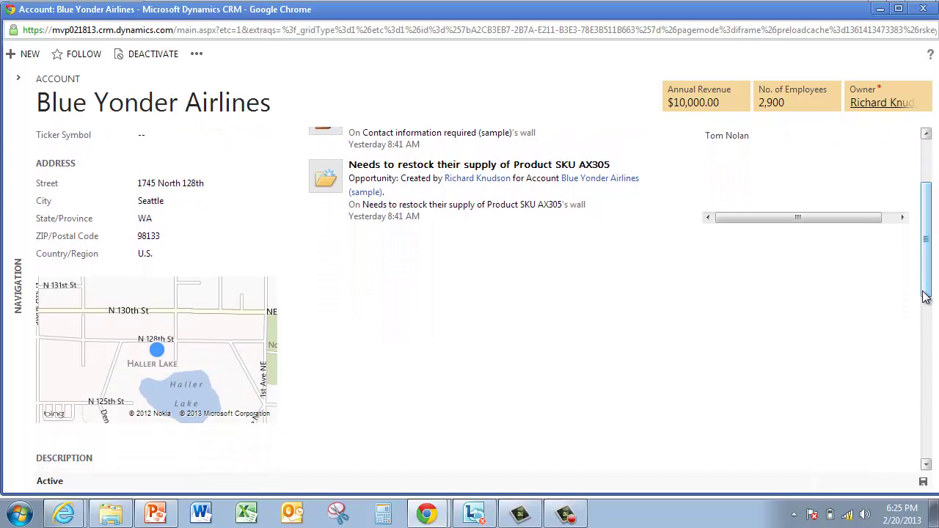
pyautogui.moveTo(157, 357)
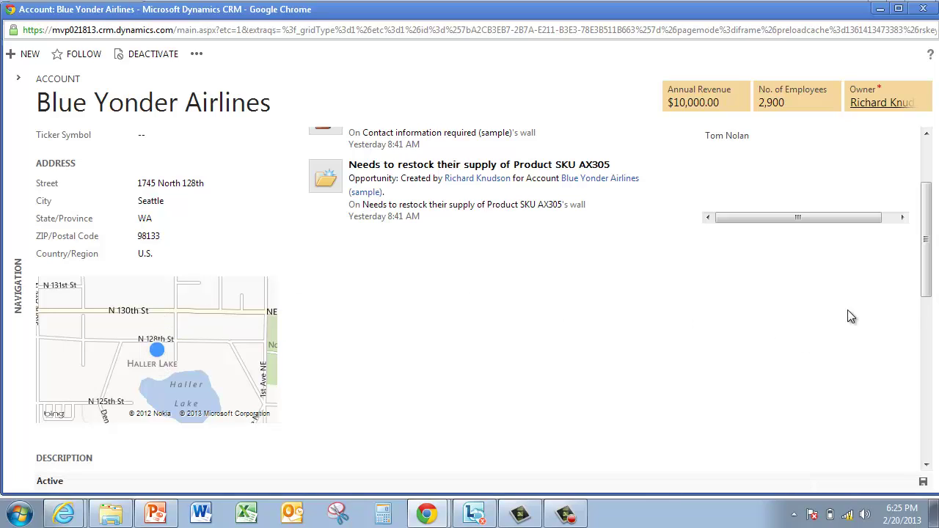
pyautogui.scroll(3, 930, 294)
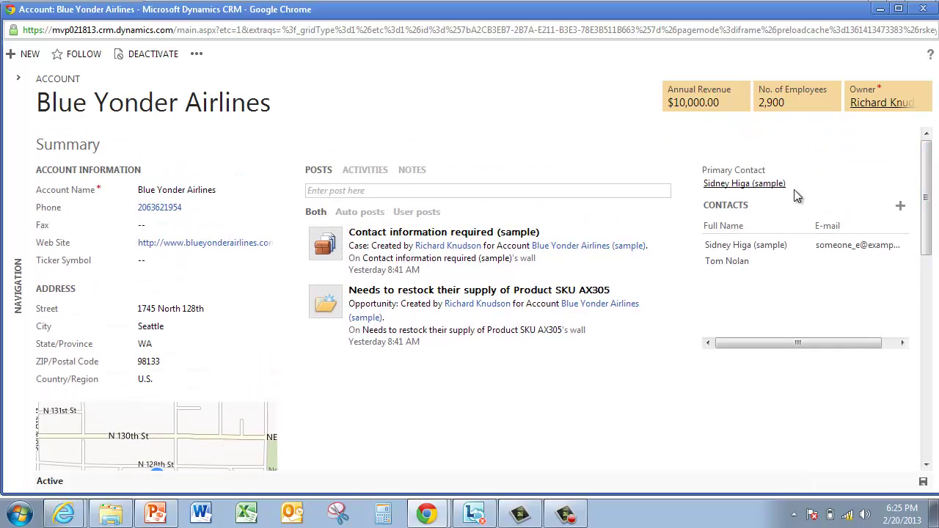
# - Log an incoming phone call in the account's activities with the description "Called re. a potential project"
pyautogui.click(412, 192)
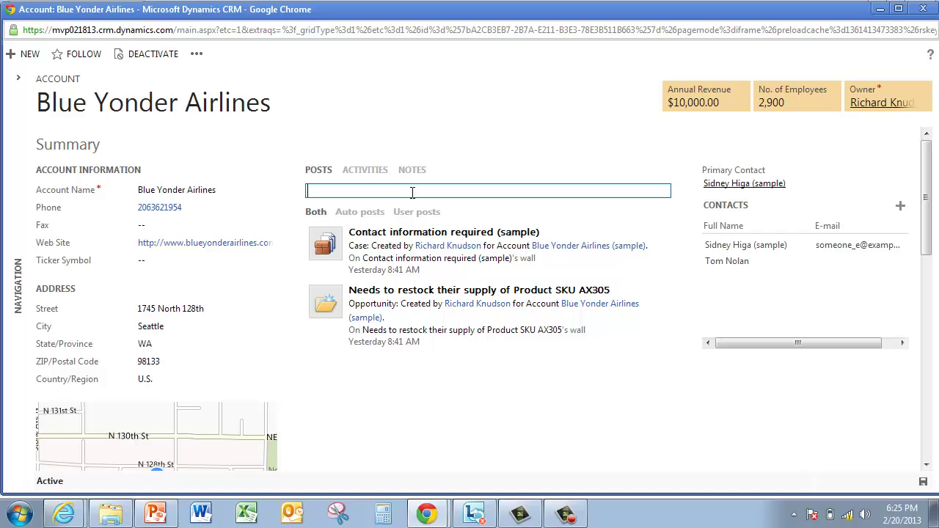
pyautogui.click(372, 170)
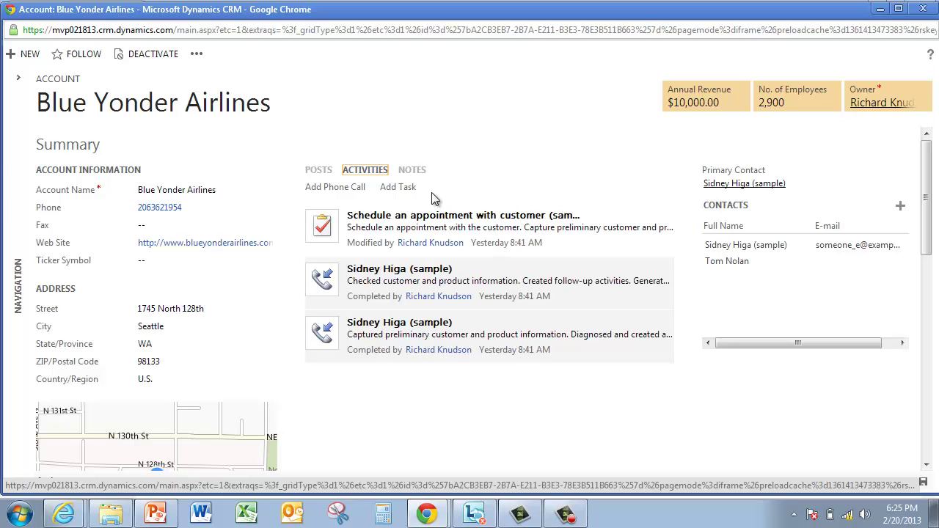
pyautogui.click(345, 193)
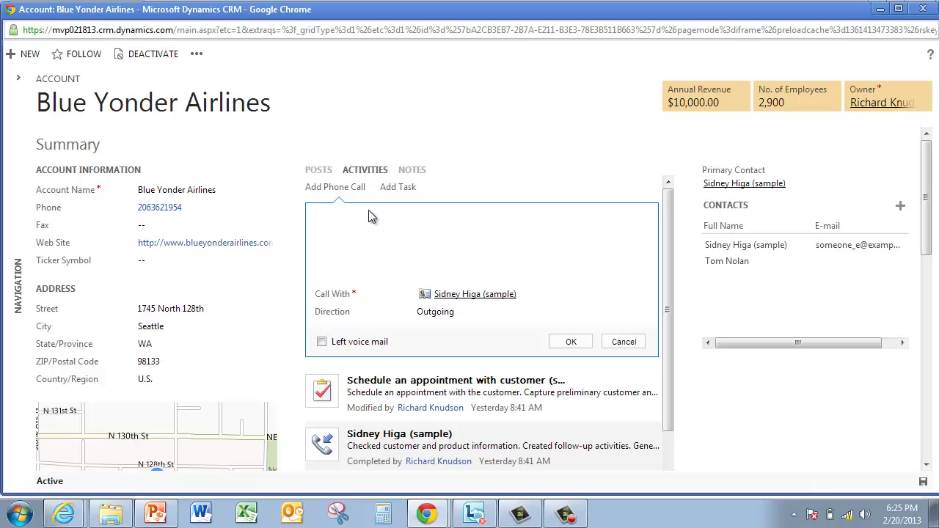
pyautogui.write('Called ')
pyautogui.write('re. a ')
pyautogui.write('parent')
pyautogui.write('ial proje')
pyautogui.write('ct')
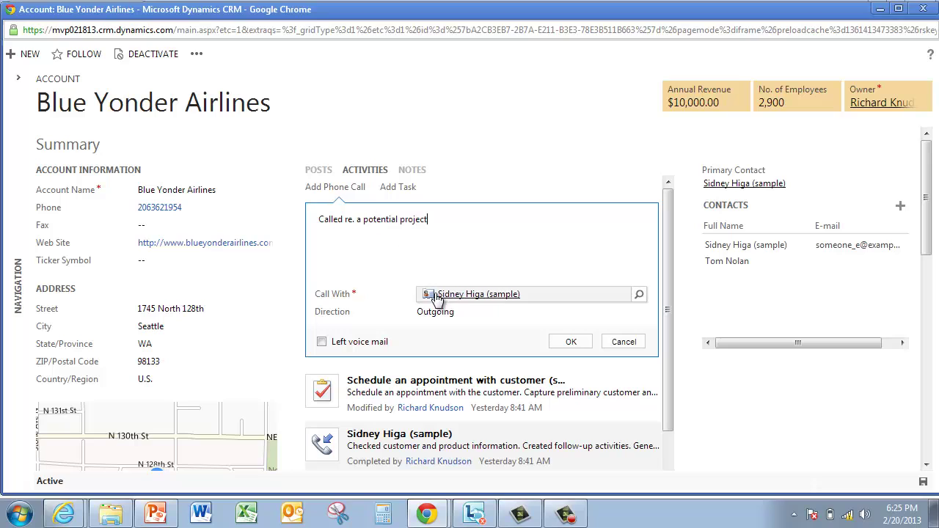
pyautogui.click(439, 314)
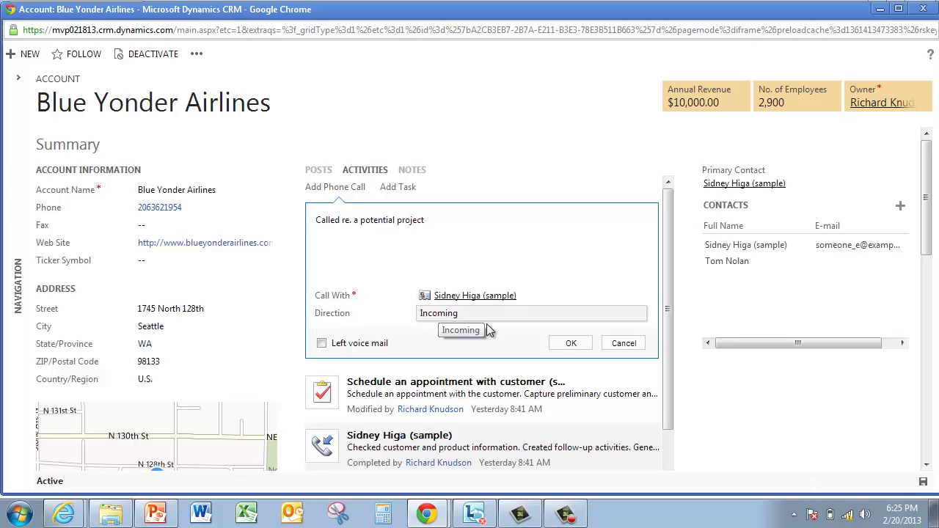
pyautogui.click(565, 343)
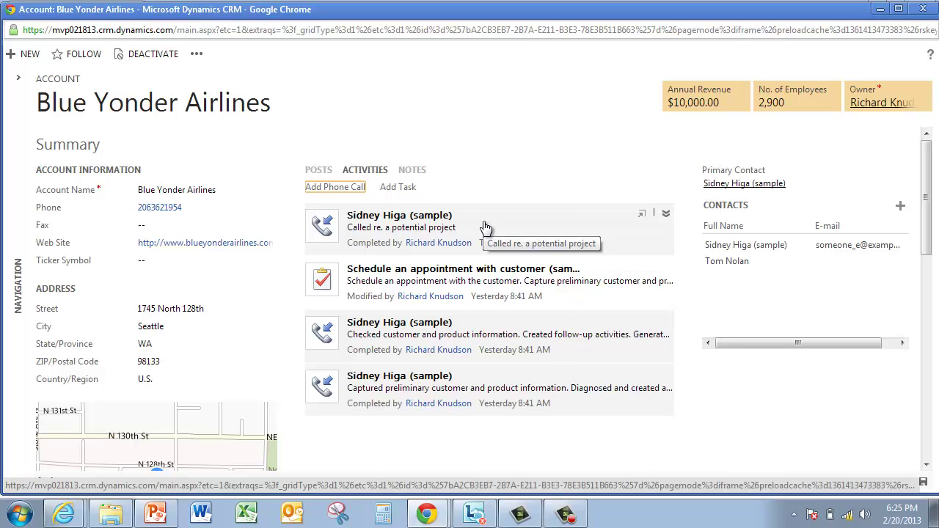
# - Start a new task for the account with the subject "Follow up" and the description "Arrange demo with technical team"
pyautogui.click(402, 190)
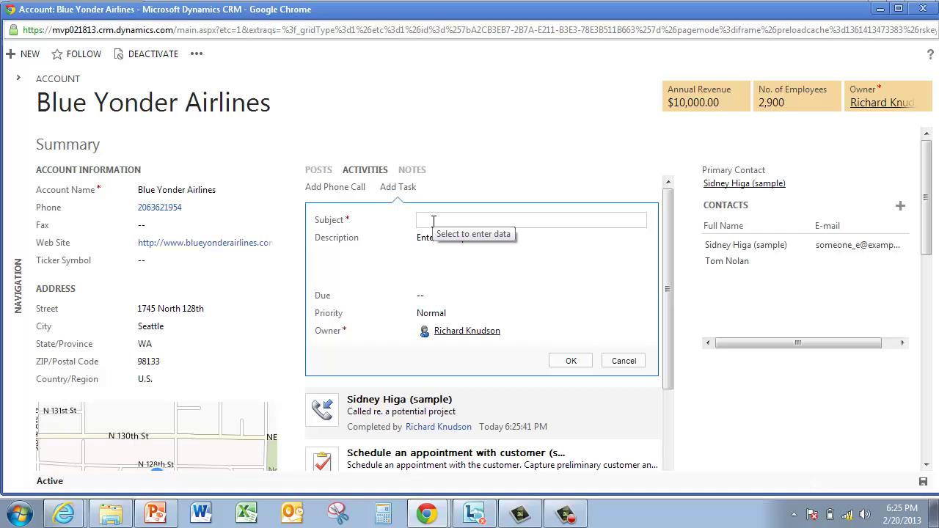
pyautogui.write('Follow up')
pyautogui.press('Tab')
pyautogui.write('Arr')
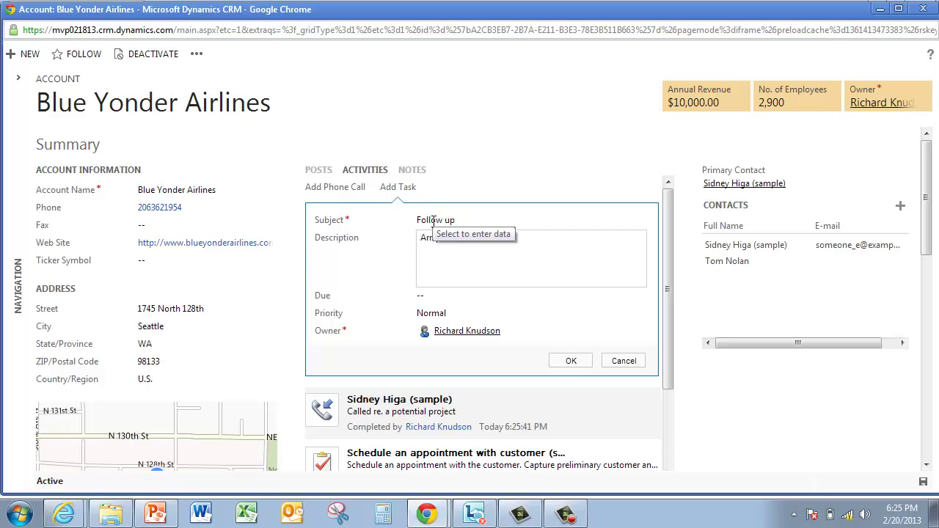
pyautogui.write('ange p')
pyautogui.write('nical team')
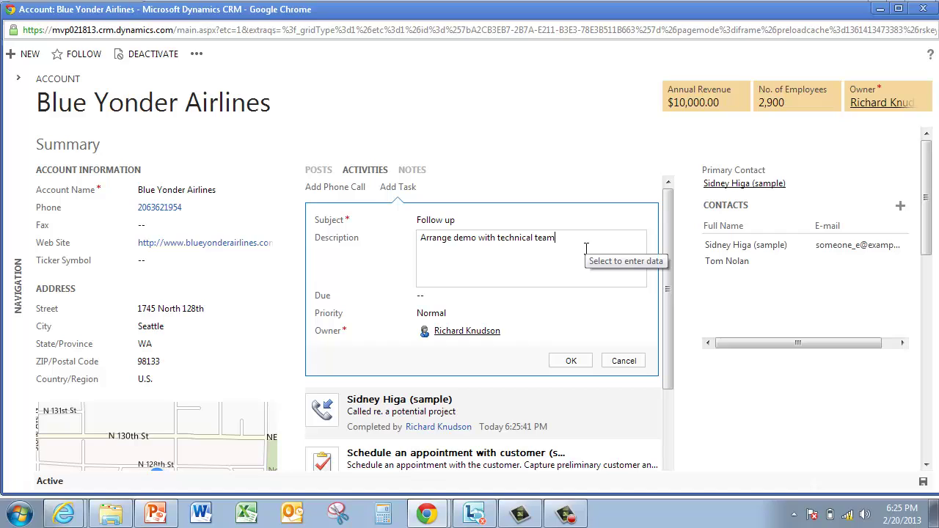
# - Set the new task's due date to 2/22/2013 and its priority to High, and save the task
pyautogui.click(466, 300)
pyautogui.click(599, 375)
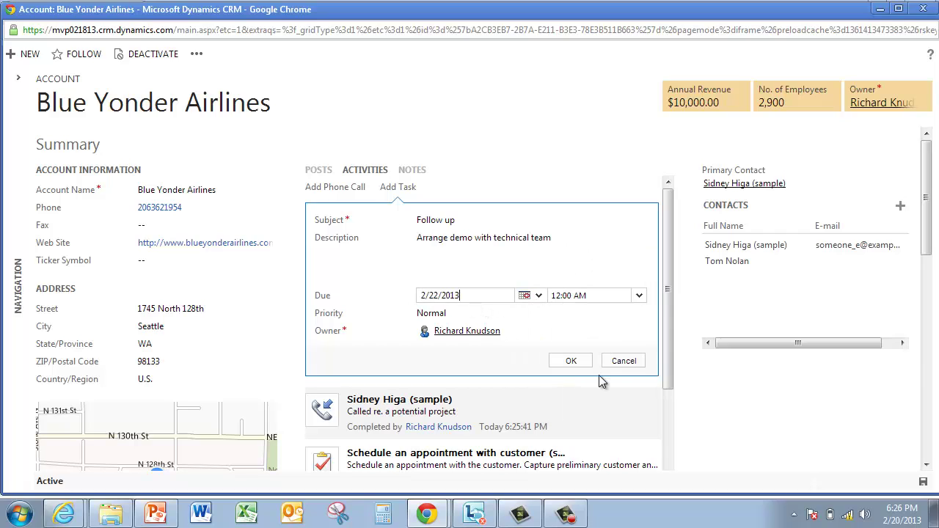
pyautogui.click(444, 317)
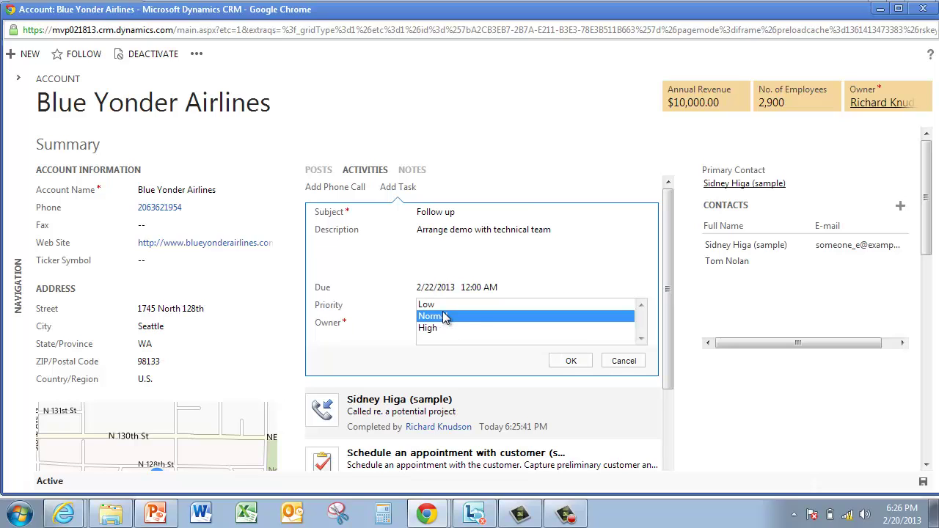
pyautogui.click(439, 328)
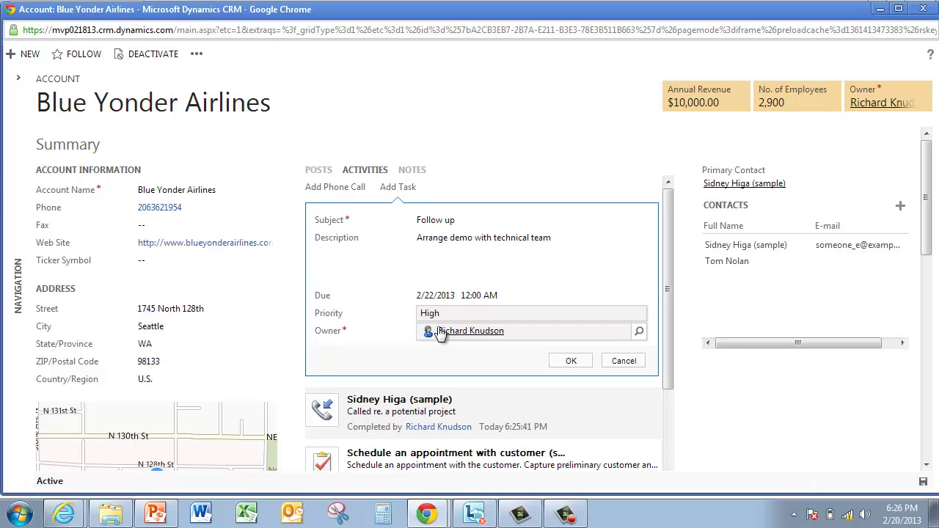
pyautogui.click(569, 361)
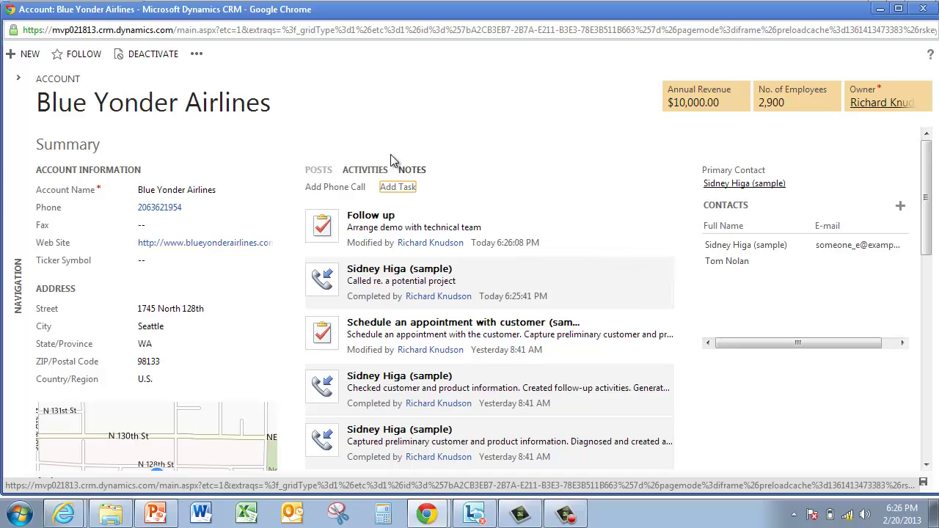
# - Open the task "Schedule an appointment with customer (sample)" from the account's related activities
pyautogui.click(21, 88)
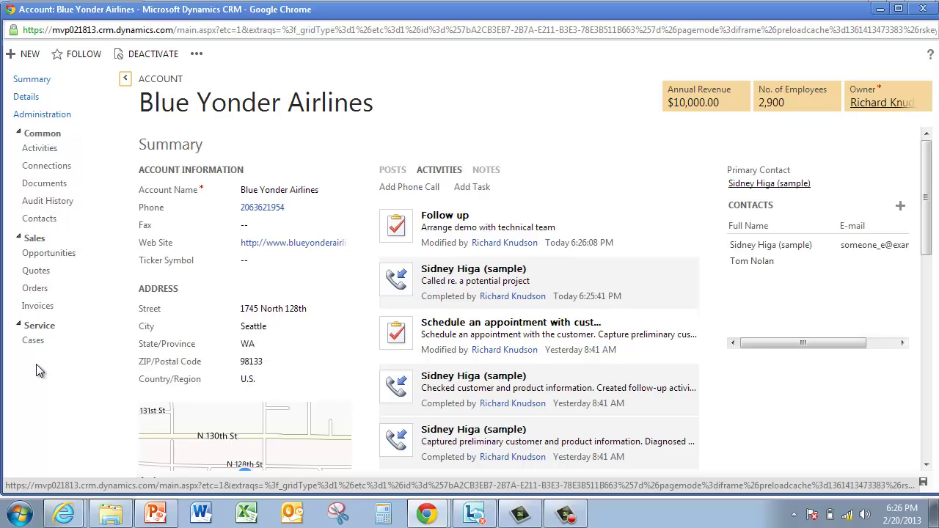
pyautogui.click(53, 150)
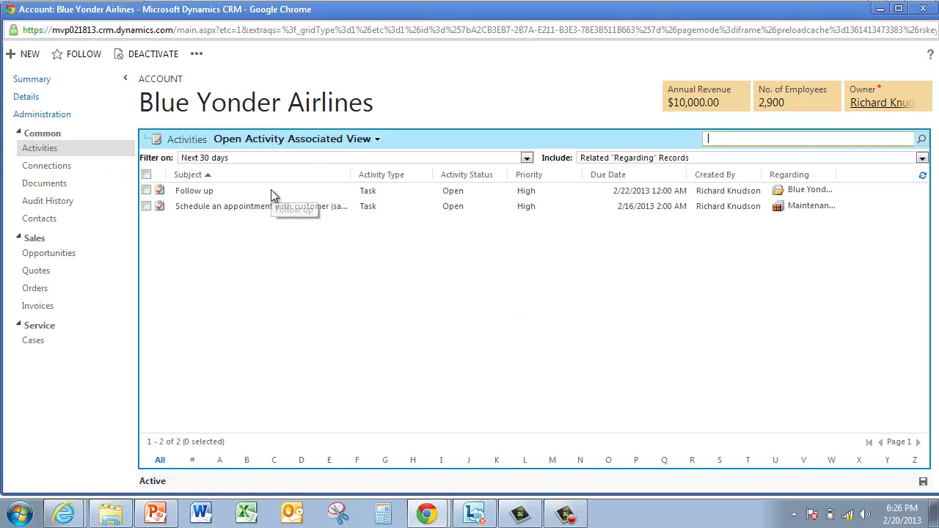
pyautogui.click(405, 208)
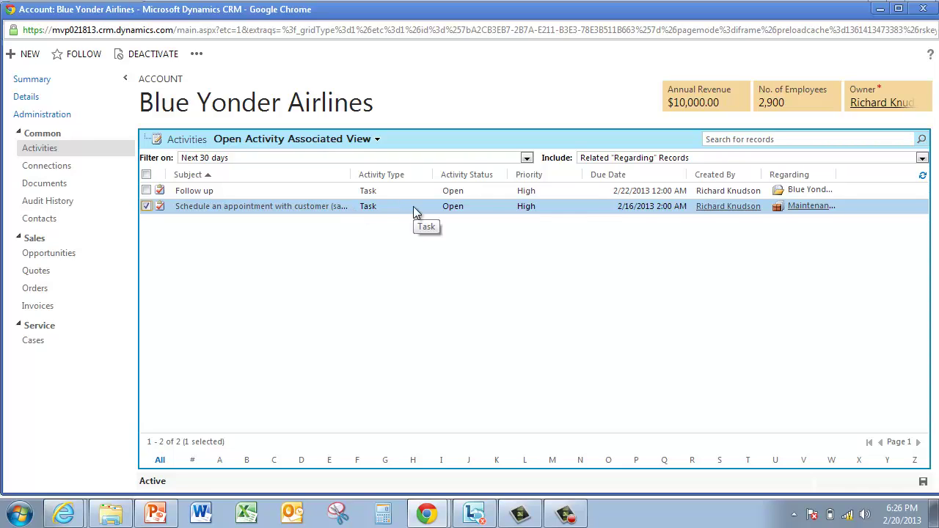
pyautogui.doubleClick(413, 206)
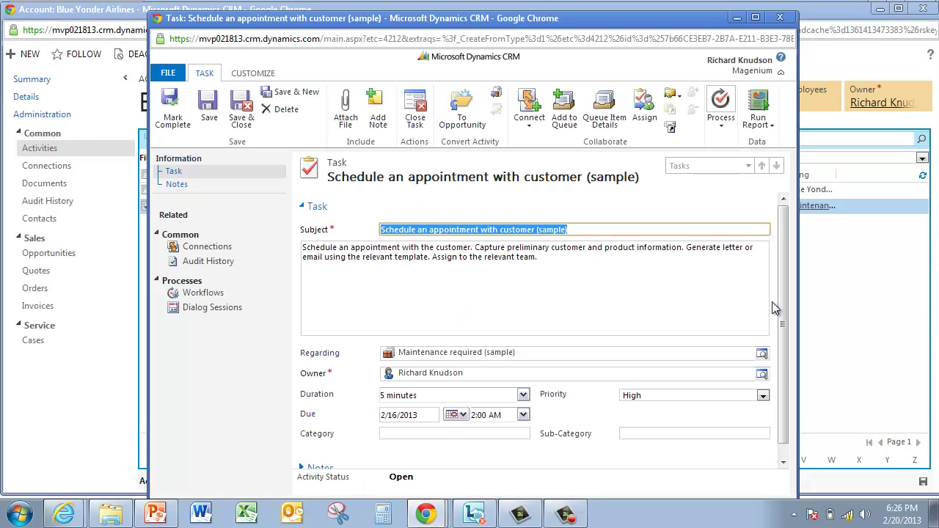
# - Set the appointment task's category to "Pre-sales", and save and close the task
pyautogui.scroll(-1, 789, 360)
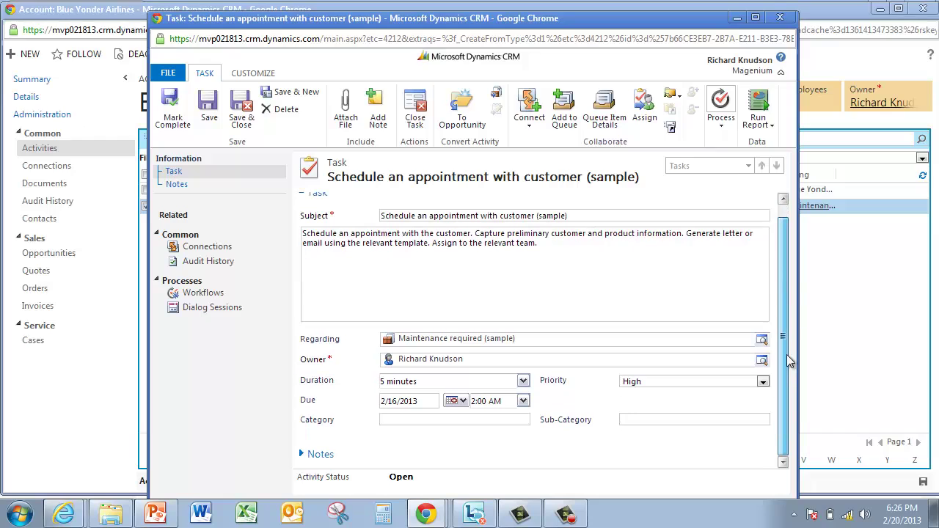
pyautogui.click(501, 419)
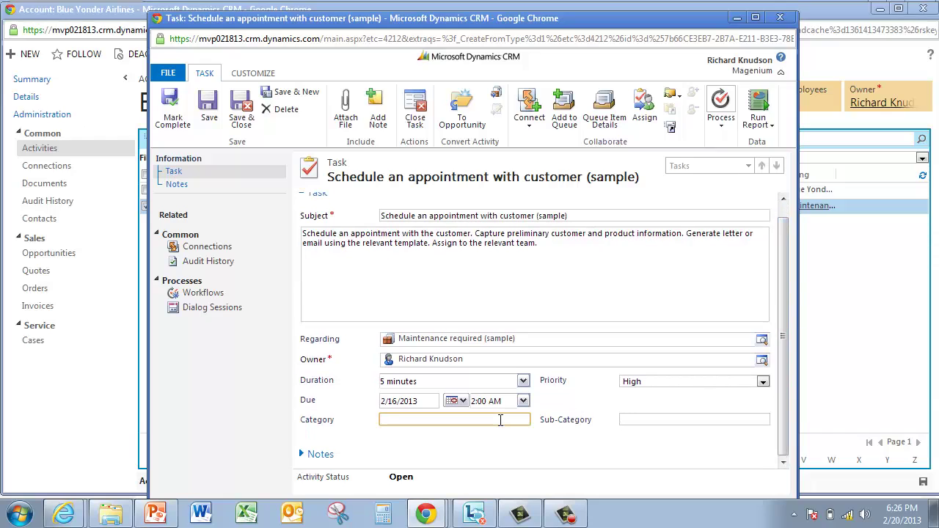
pyautogui.write('Pre-sales')
pyautogui.click(245, 110)
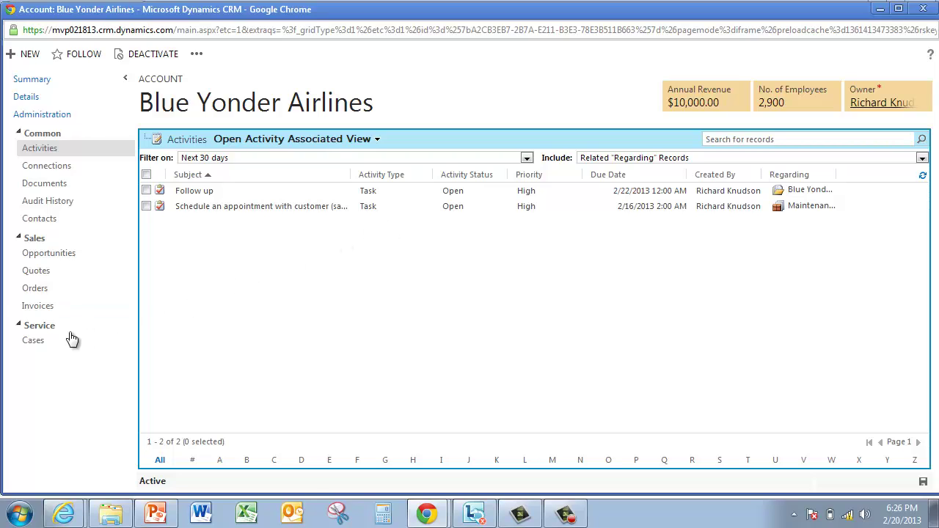
# - View the cases related to the account and return to its summary
pyautogui.click(46, 345)
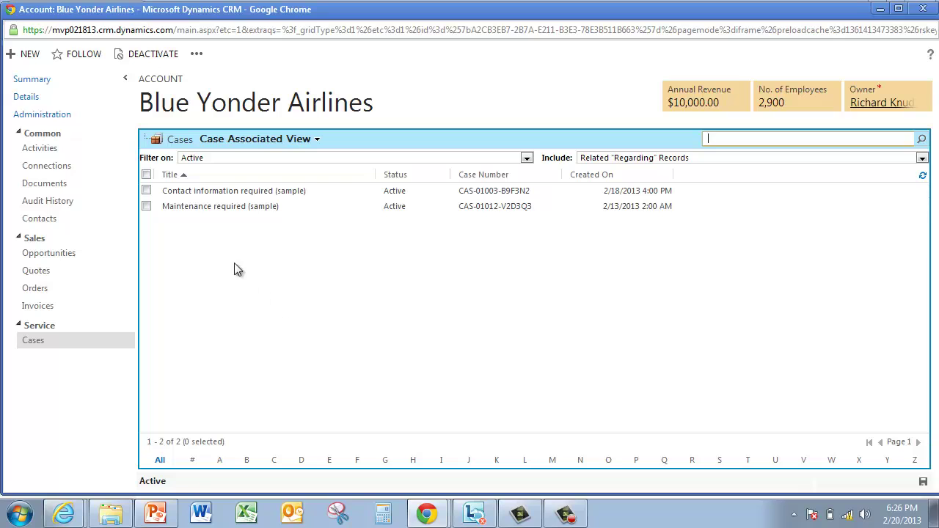
pyautogui.click(47, 85)
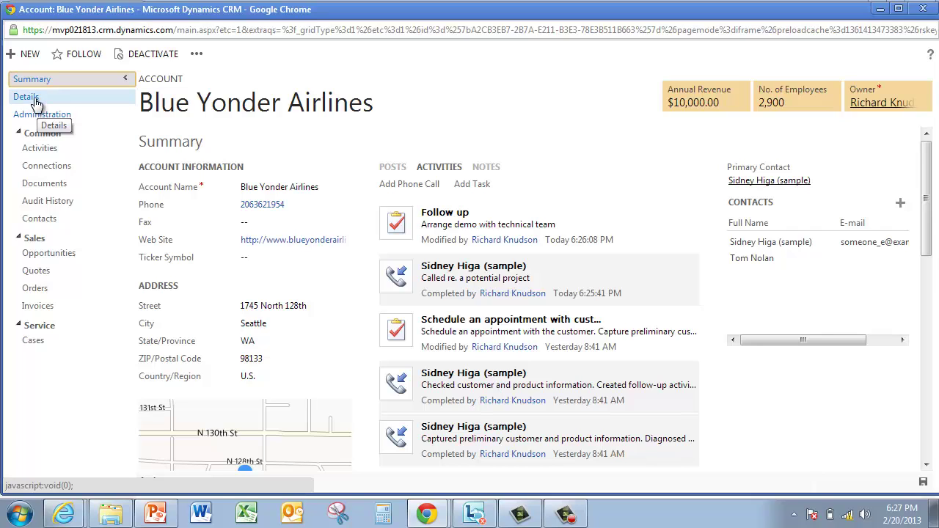
# - In the account's details, set the industry to Brokers and the ownership to Private
pyautogui.click(35, 101)
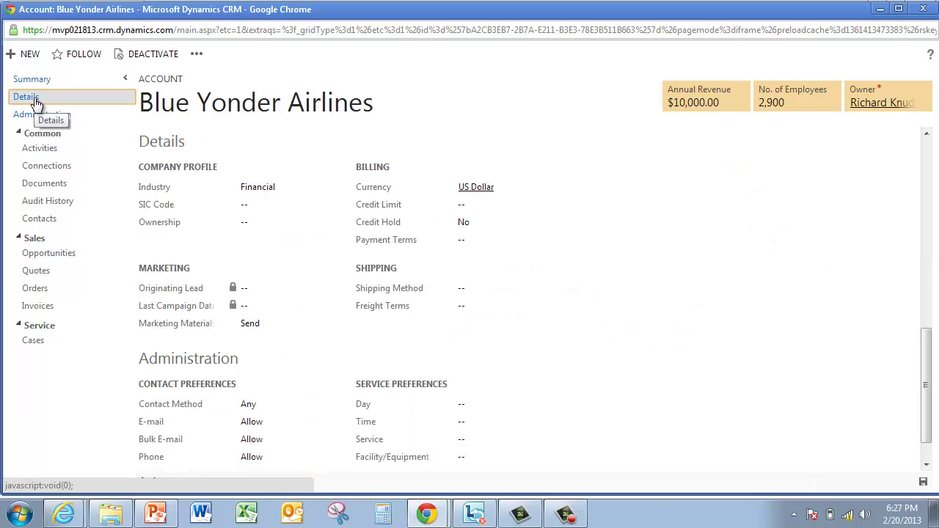
pyautogui.click(276, 189)
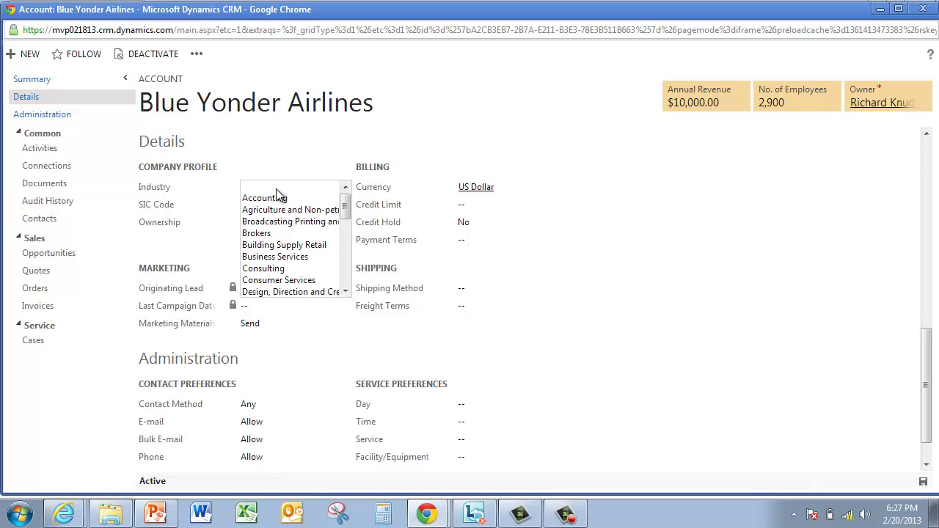
pyautogui.click(275, 234)
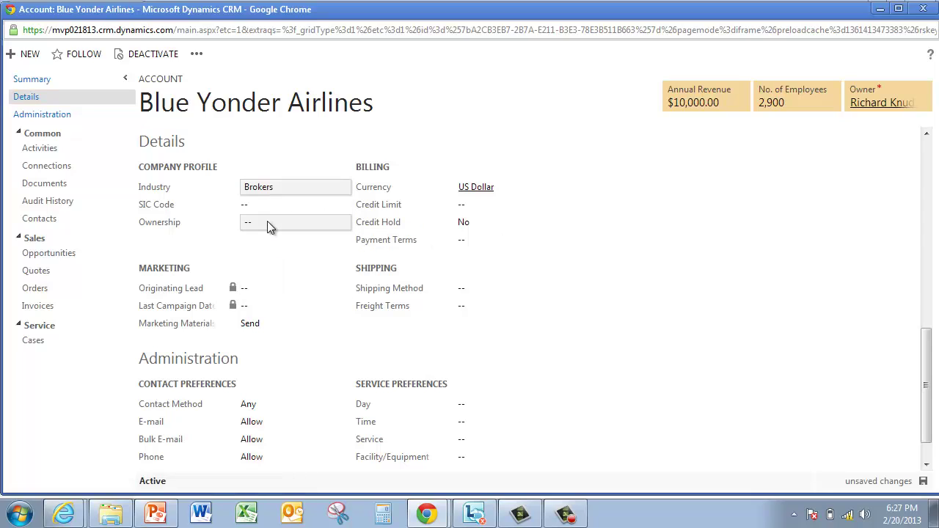
pyautogui.click(267, 221)
pyautogui.click(265, 246)
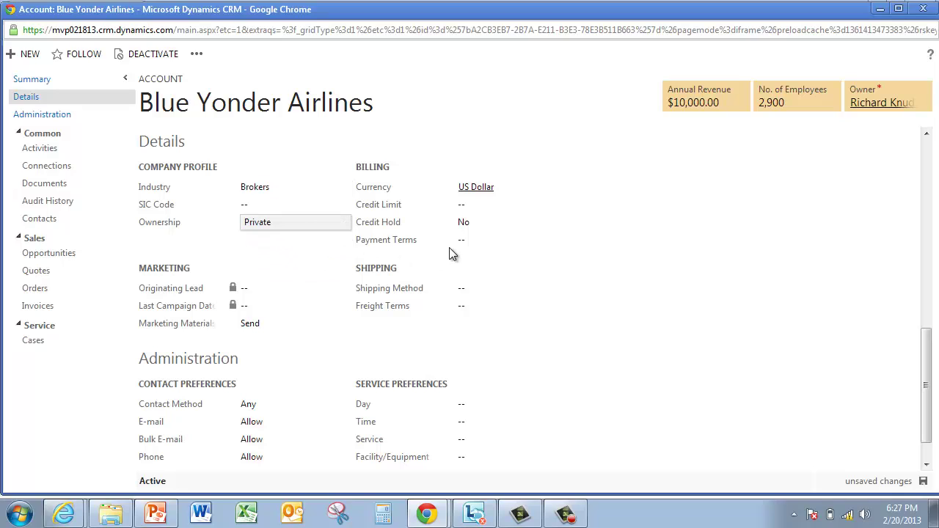
# - Set the account's annual revenue to $7,500,000 and the number of employees to 150, and close the account record
pyautogui.scroll(-1, 404, 220)
pyautogui.click(704, 103)
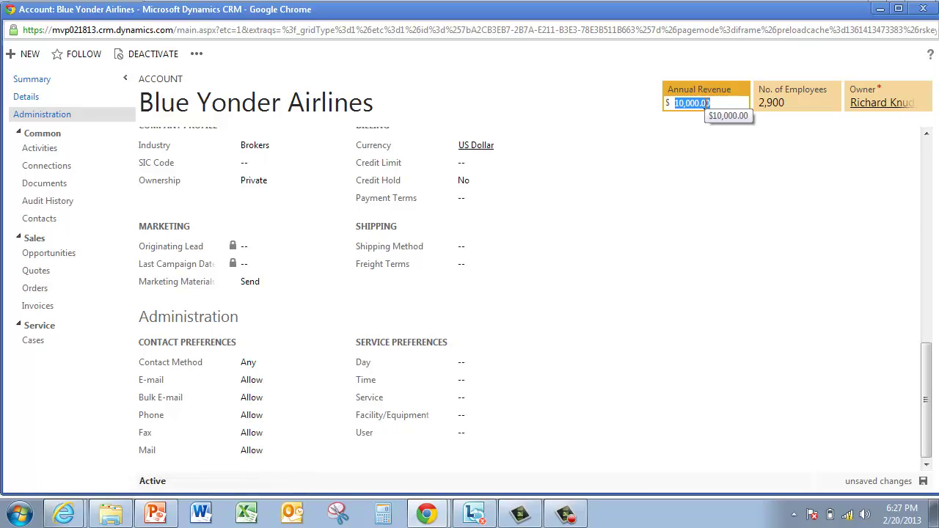
pyautogui.write('7,500,000')
pyautogui.press('Tab')
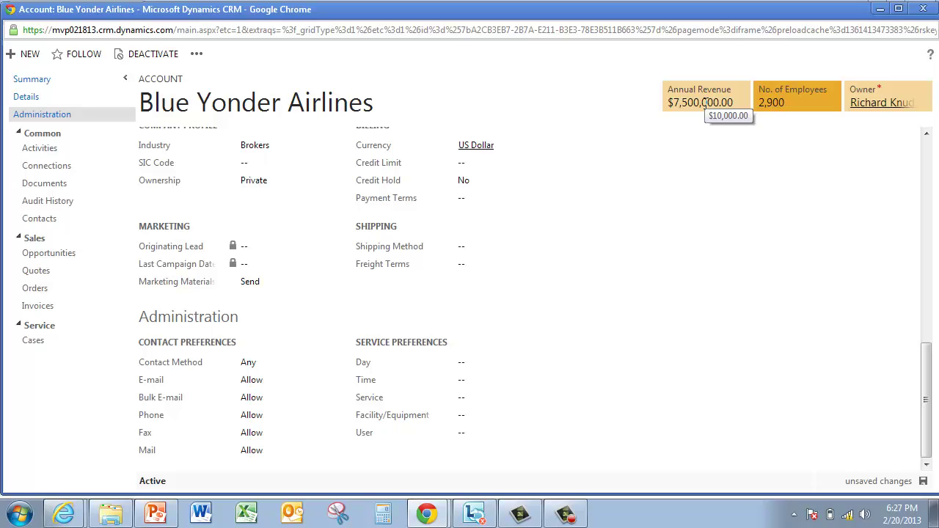
pyautogui.click(782, 102)
pyautogui.write('150')
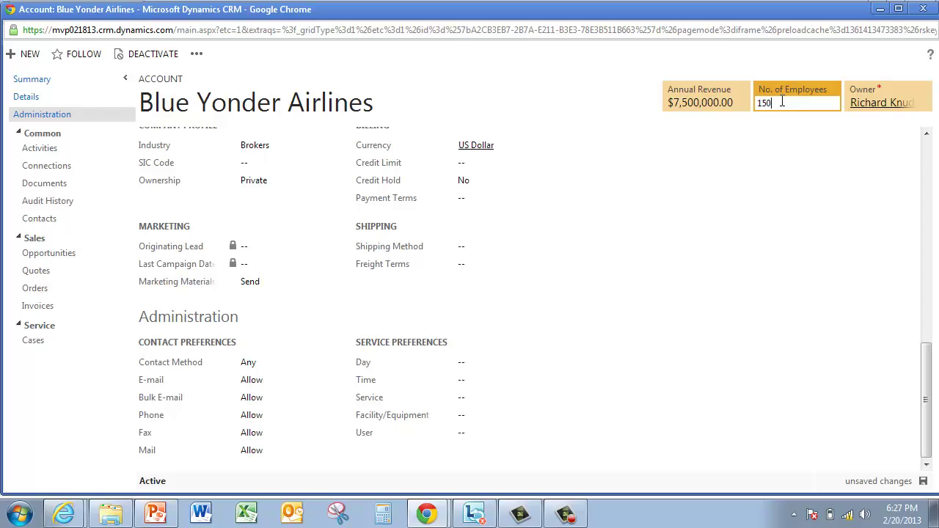
pyautogui.hotkey('ctrl', 's')
pyautogui.click(718, 155)
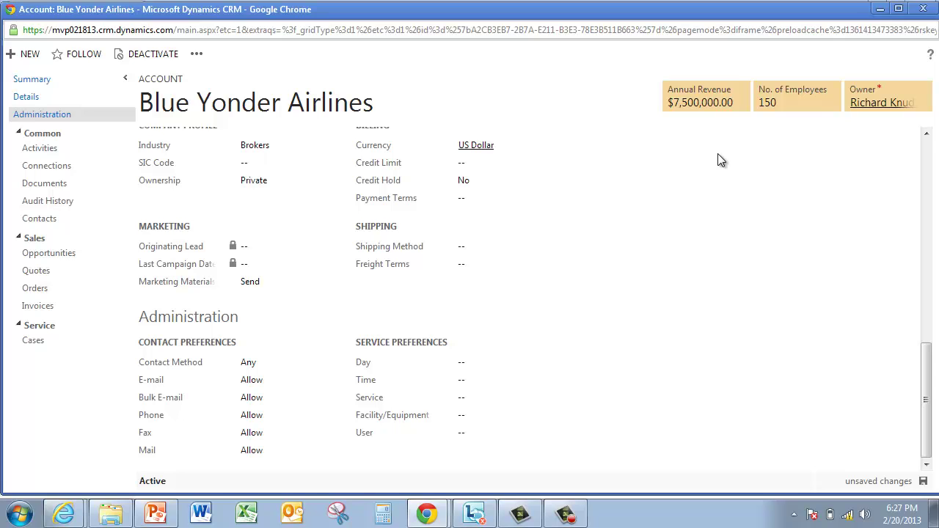
pyautogui.click(926, 9)
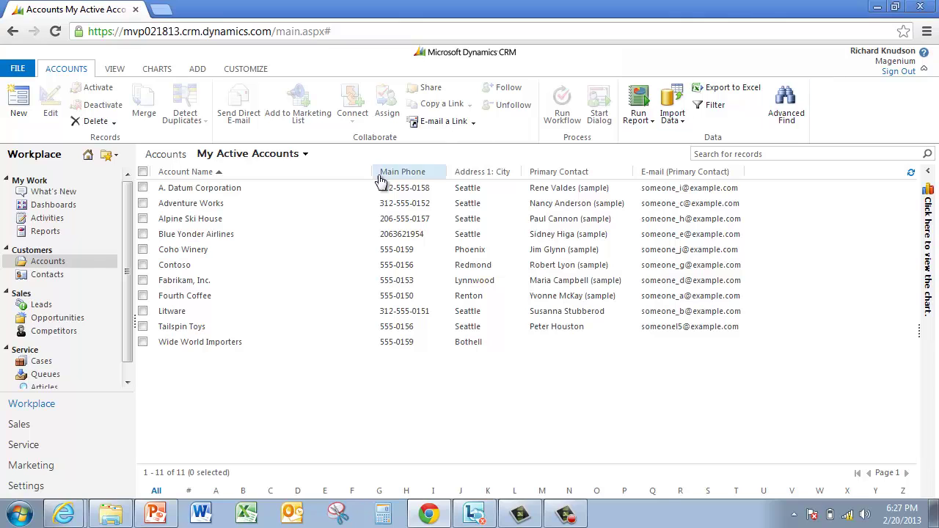
# - Reopen the Blue Yonder Airlines account, check the edited header, industry and ownership values, and close the record
pyautogui.click(197, 234)
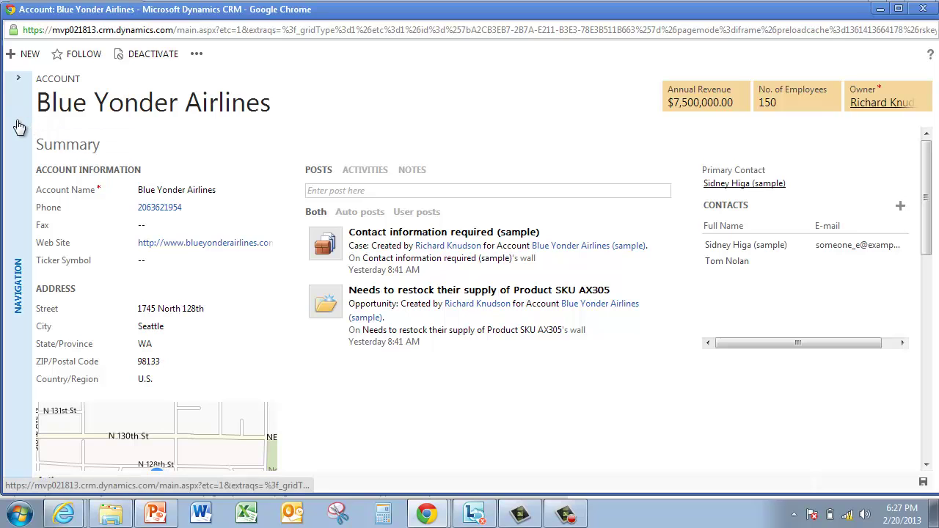
pyautogui.moveTo(926, 235); pyautogui.dragTo(929, 416)
pyautogui.moveTo(927, 441); pyautogui.dragTo(926, 446)
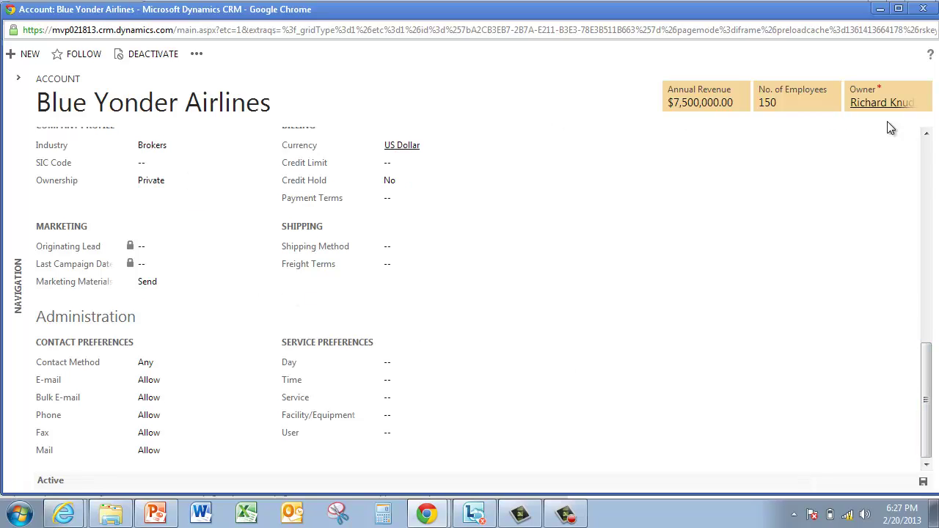
pyautogui.click(923, 9)
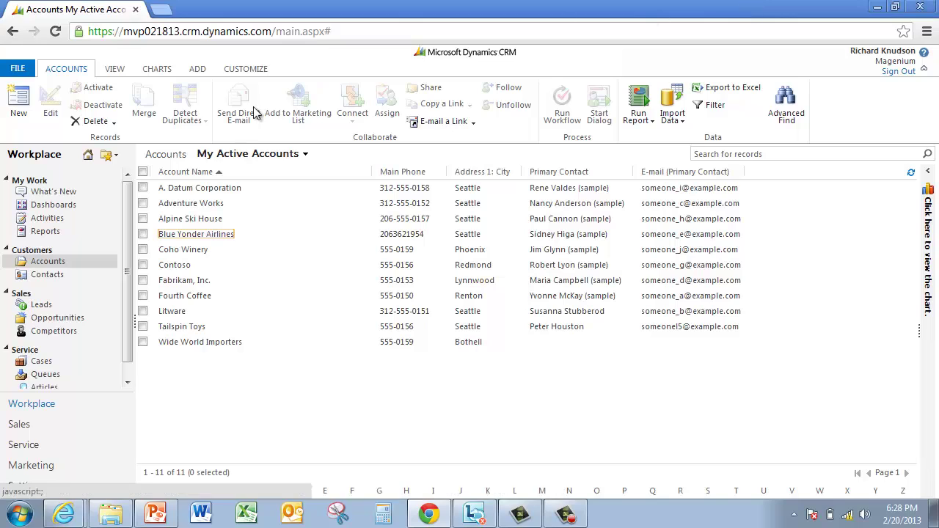
# - Start a new service case titled "Questions about shipment" with the subject Service
pyautogui.click(44, 361)
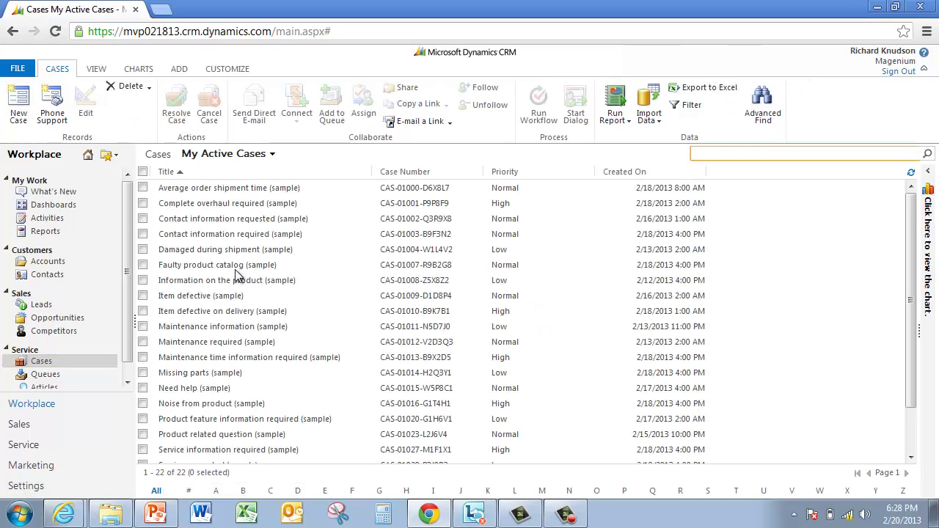
pyautogui.click(20, 100)
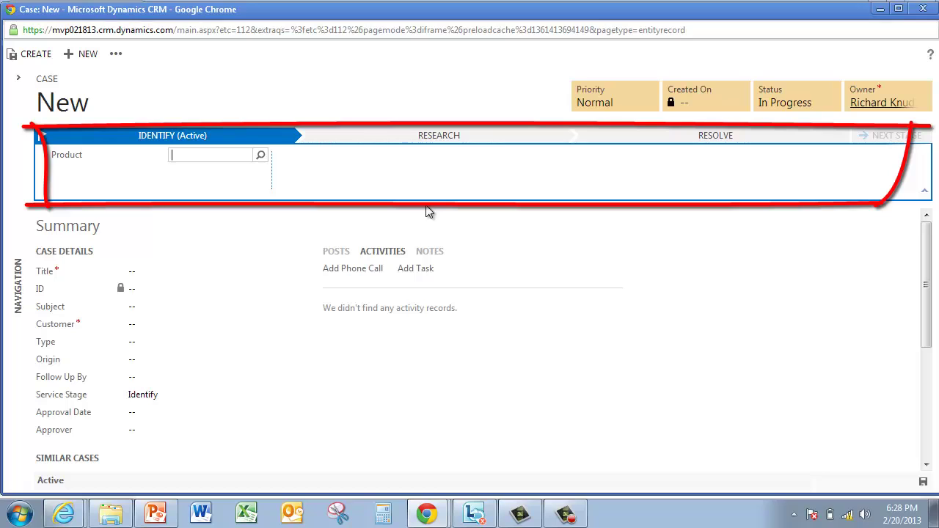
pyautogui.click(182, 272)
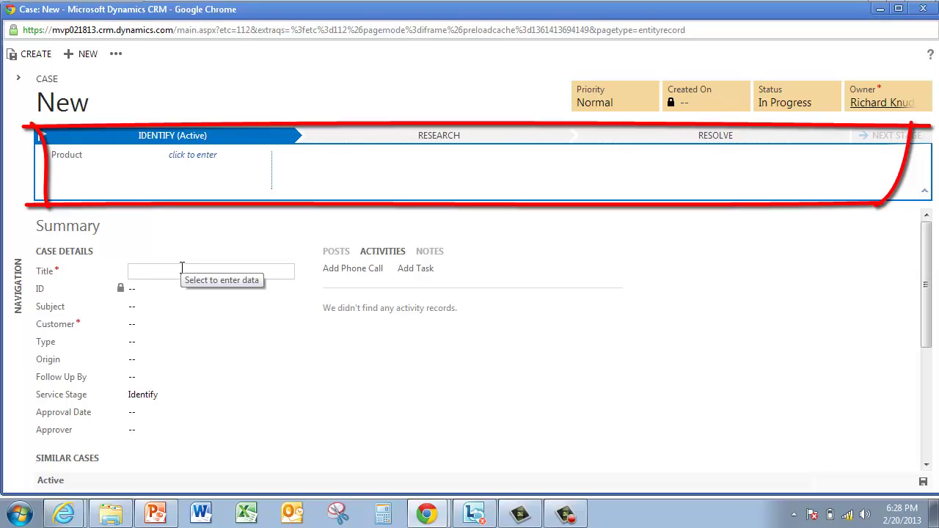
pyautogui.write('Questions about shipment')
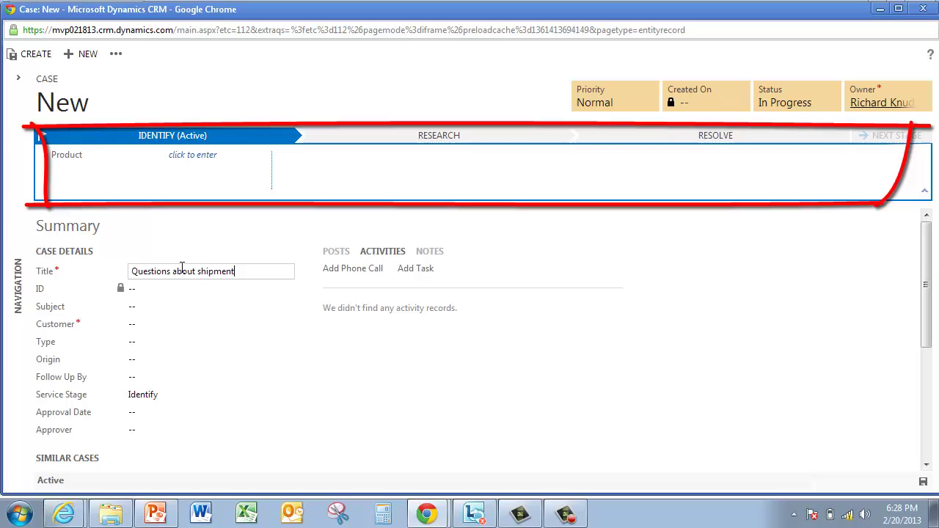
pyautogui.press('Tab')
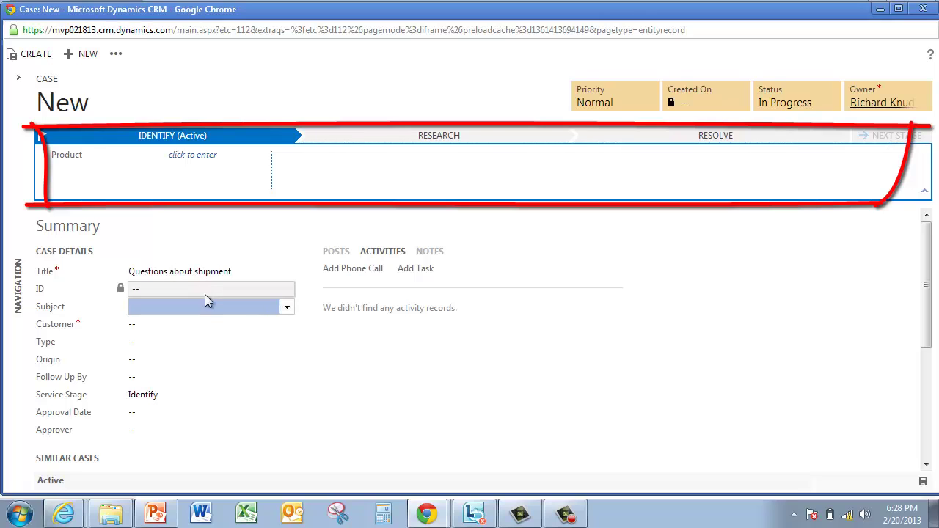
pyautogui.click(287, 311)
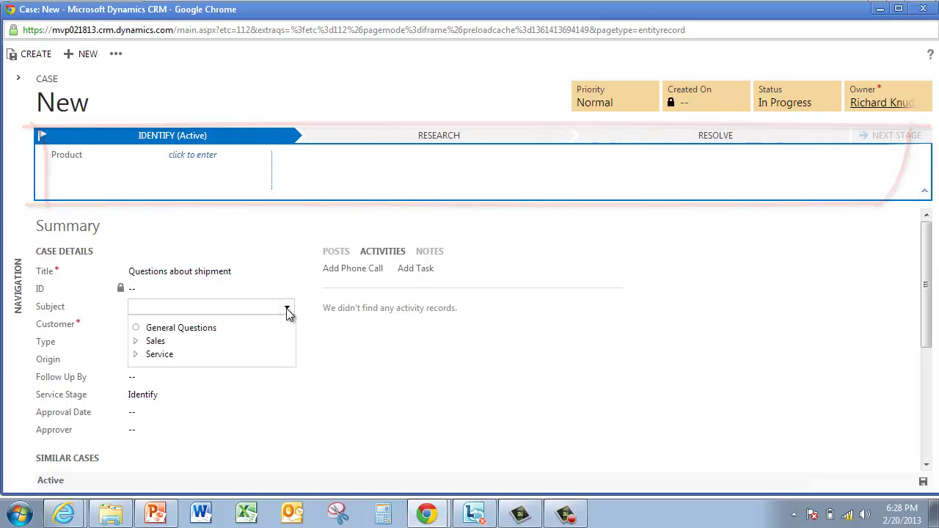
pyautogui.click(173, 354)
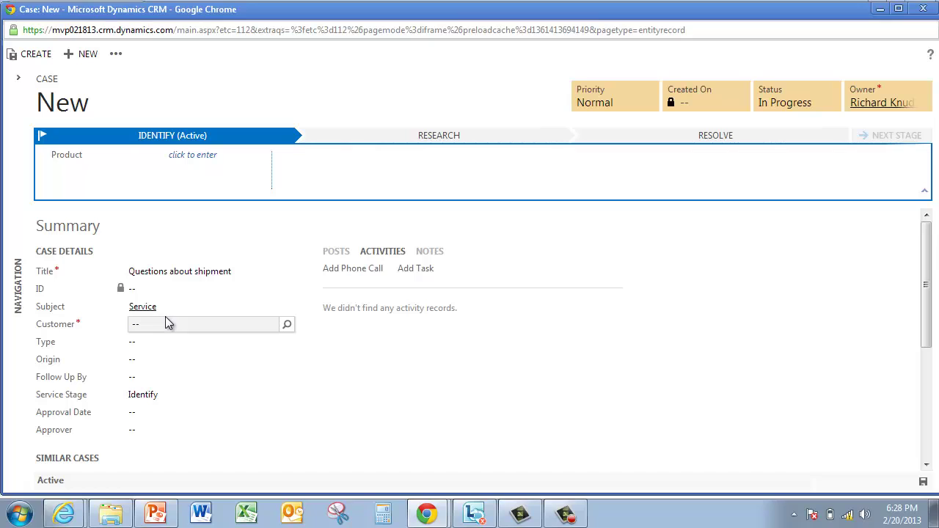
# - Set the case's customer to Alpine Ski House (sample) and review its contact details, recent cases and recent activities
pyautogui.click(167, 317)
pyautogui.write('a')
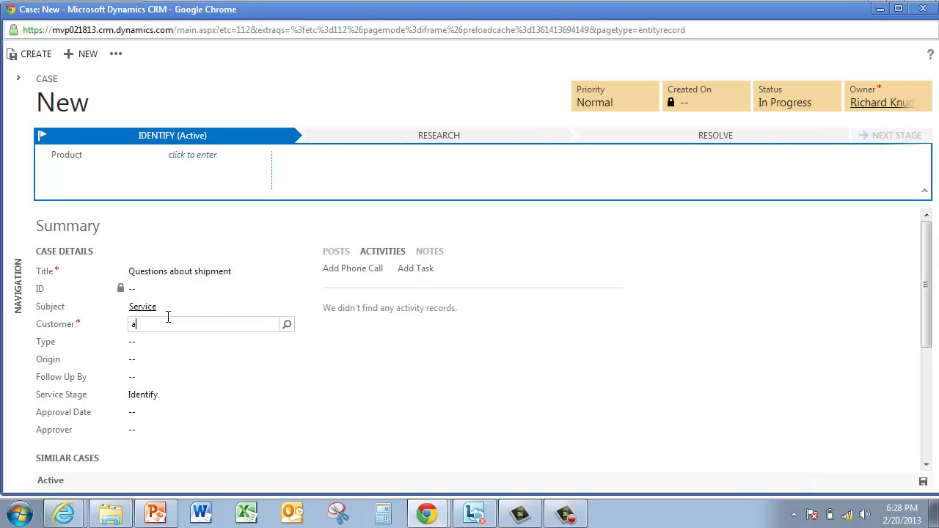
pyautogui.write('lpin')
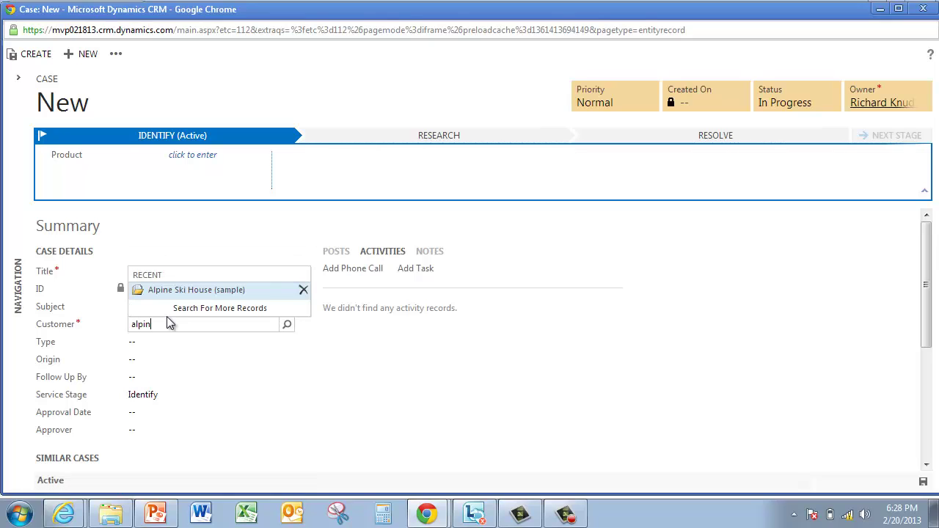
pyautogui.click(200, 291)
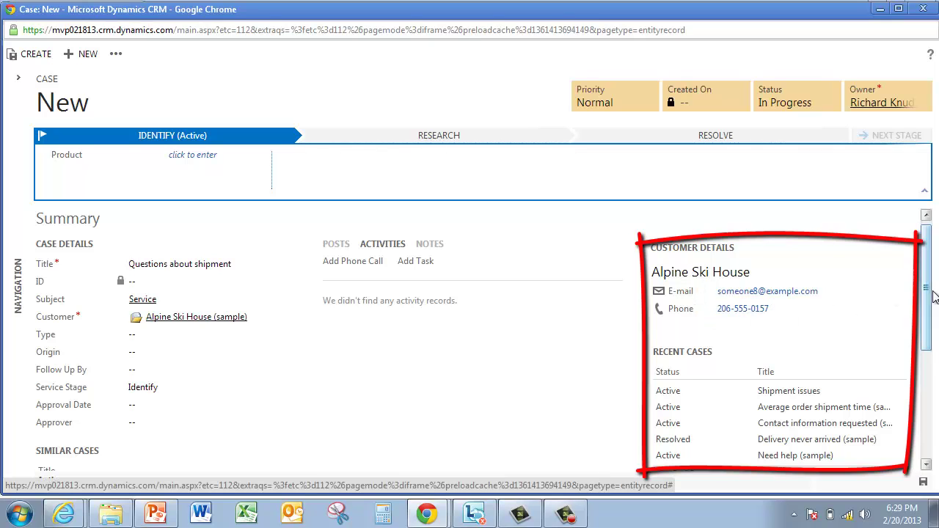
pyautogui.moveTo(928, 285); pyautogui.dragTo(925, 337)
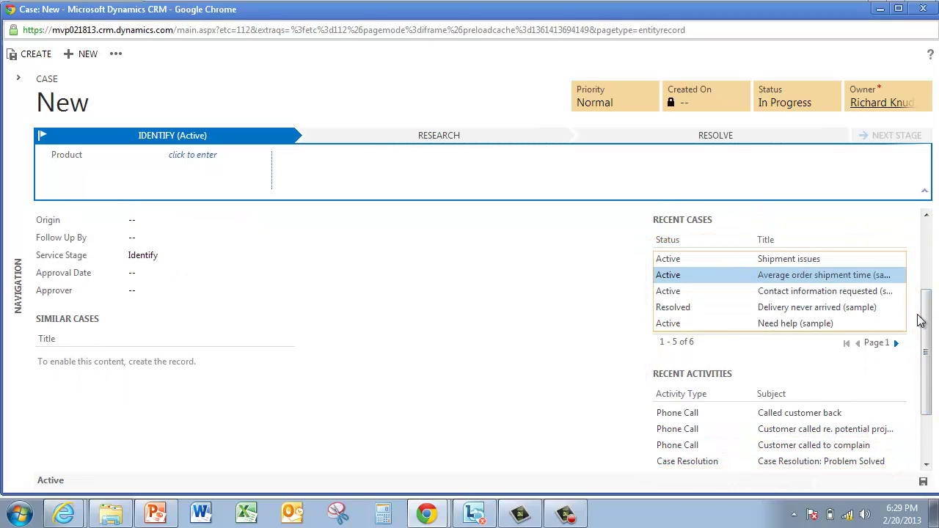
pyautogui.moveTo(922, 325)
pyautogui.mouseDown()
pyautogui.moveTo(927, 365)
pyautogui.moveTo(934, 284)
pyautogui.mouseUp()
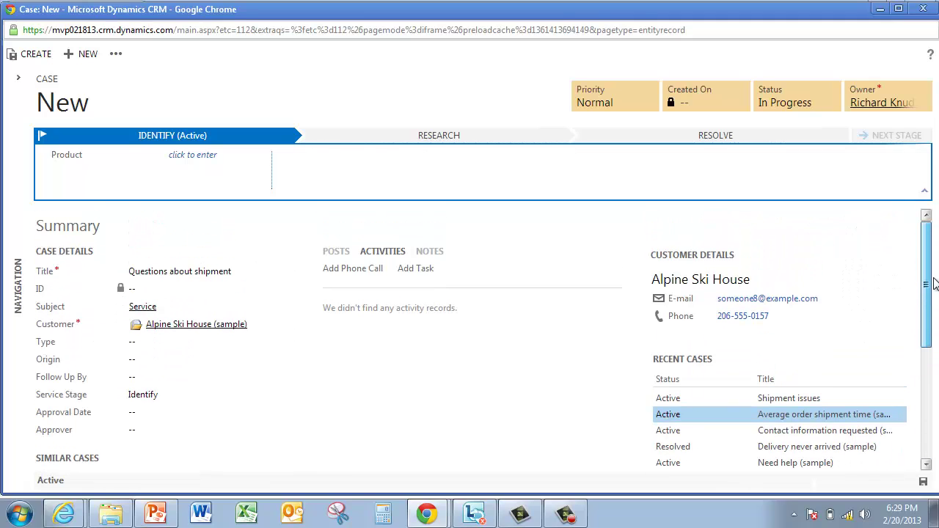
# - Set the case type to Question, origin to Phone and follow-up date to 2/27/2013, and save the case
pyautogui.click(184, 348)
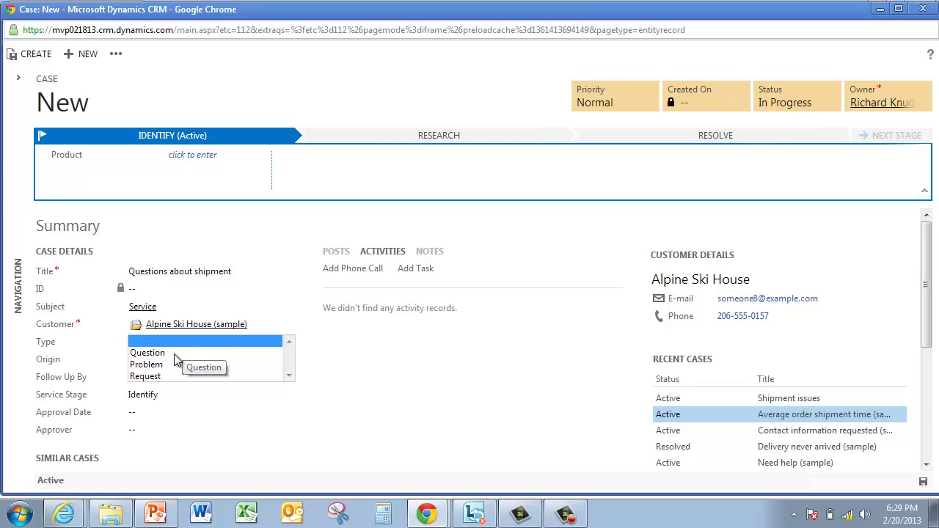
pyautogui.click(176, 359)
pyautogui.click(176, 359)
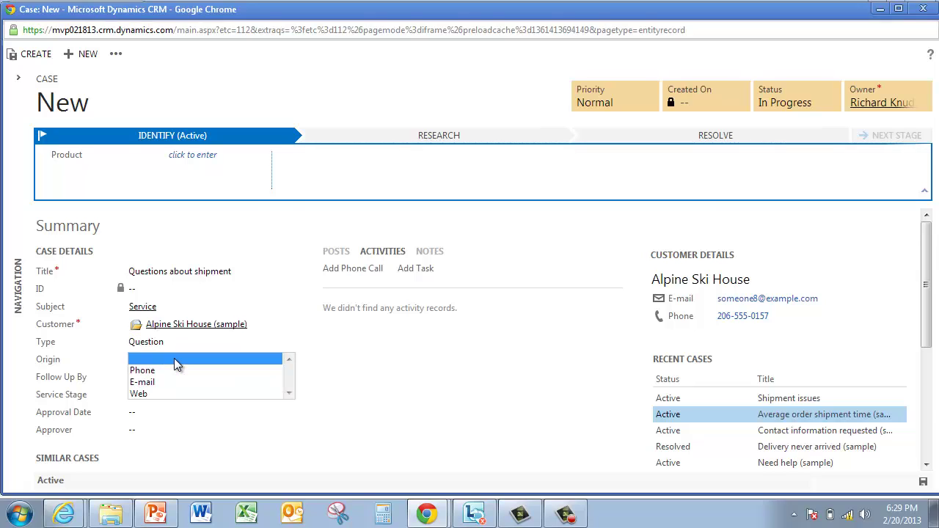
pyautogui.click(162, 372)
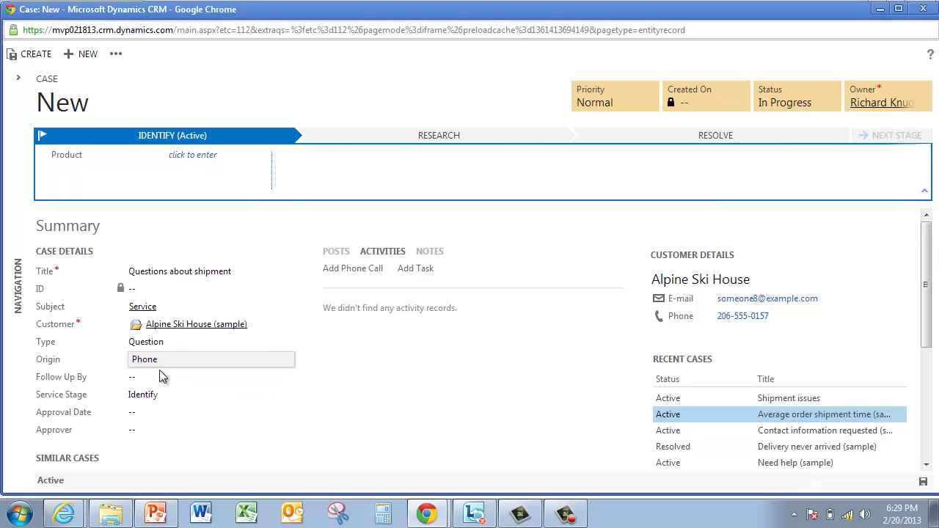
pyautogui.hotkey('ctrl', 's')
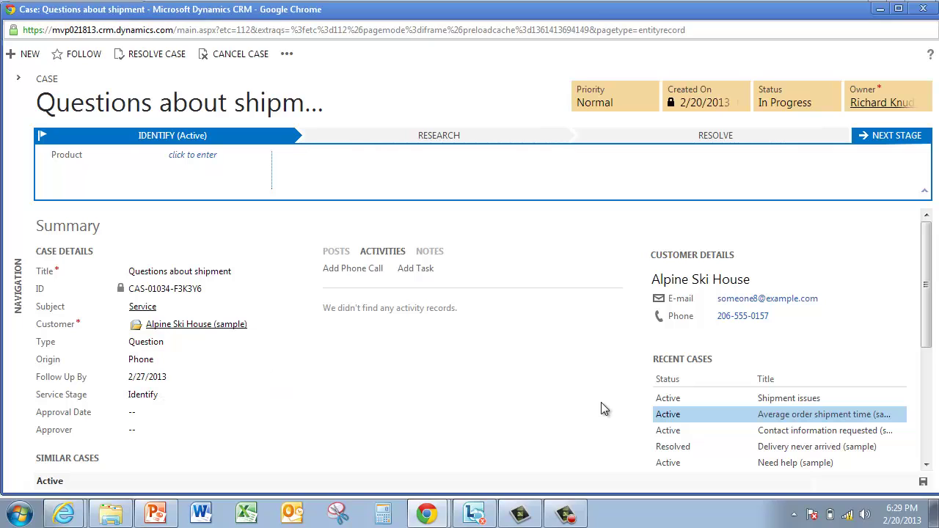
# - Write the case note "Sent this picture of some goods they think were damaged" and choose the CRM Data picture as its attachment
pyautogui.click(430, 252)
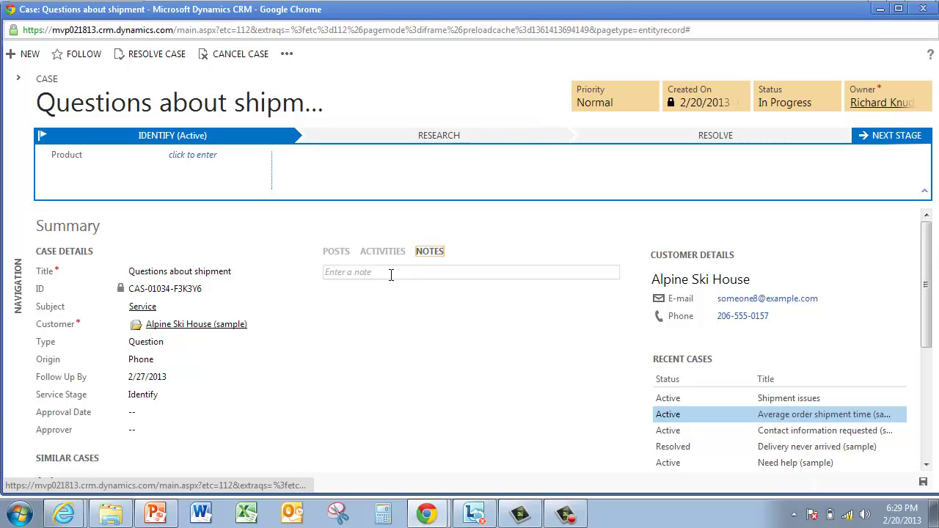
pyautogui.click(391, 275)
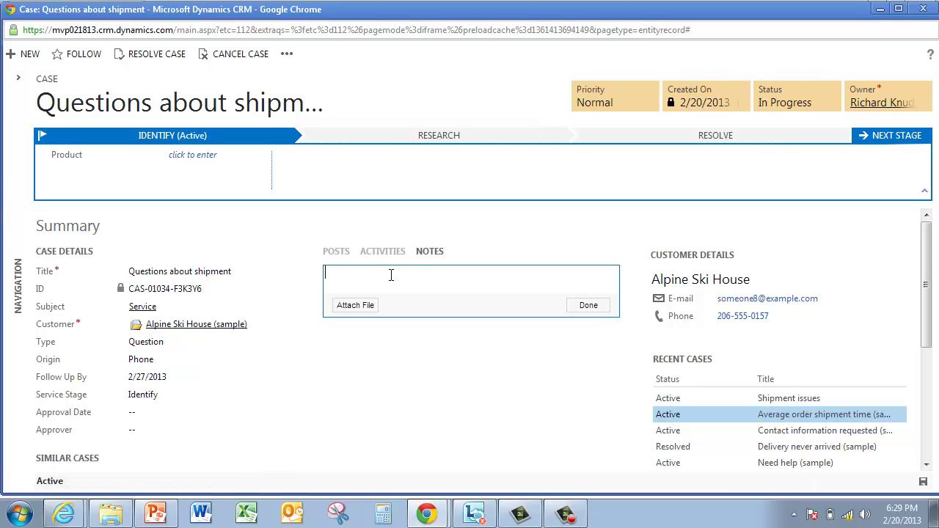
pyautogui.write('Sent this picture of some goods they think were damaged')
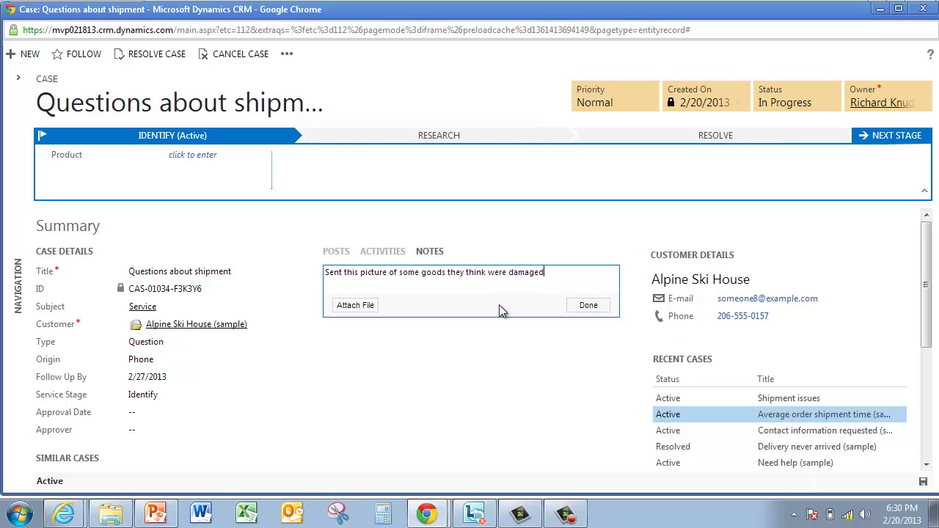
pyautogui.click(369, 309)
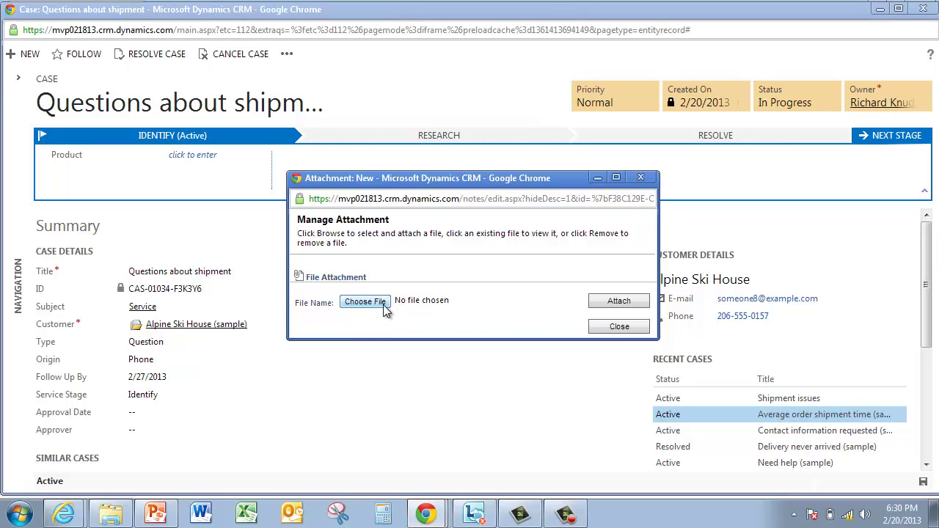
pyautogui.click(365, 302)
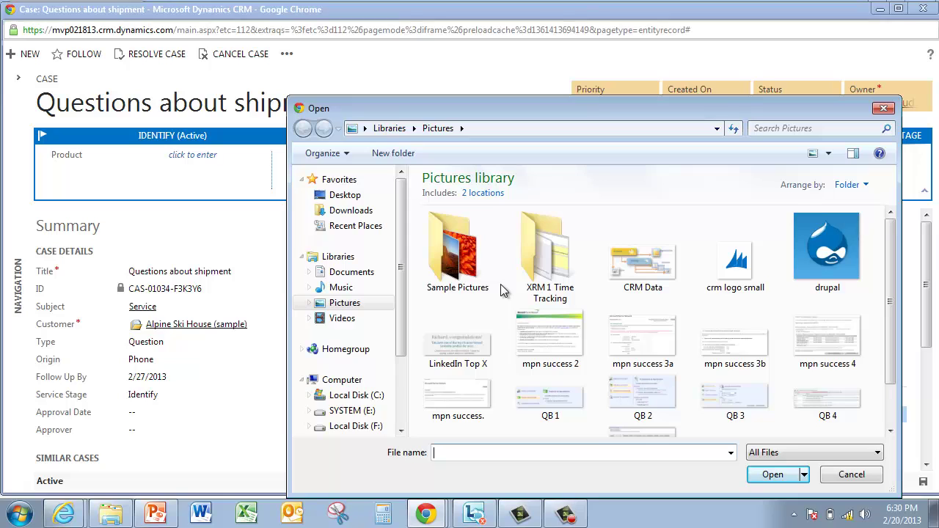
pyautogui.doubleClick(644, 273)
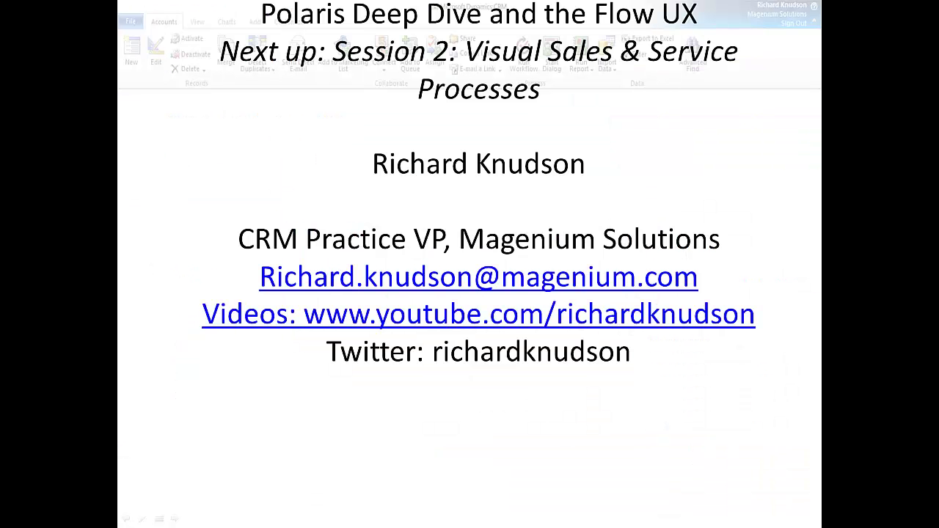